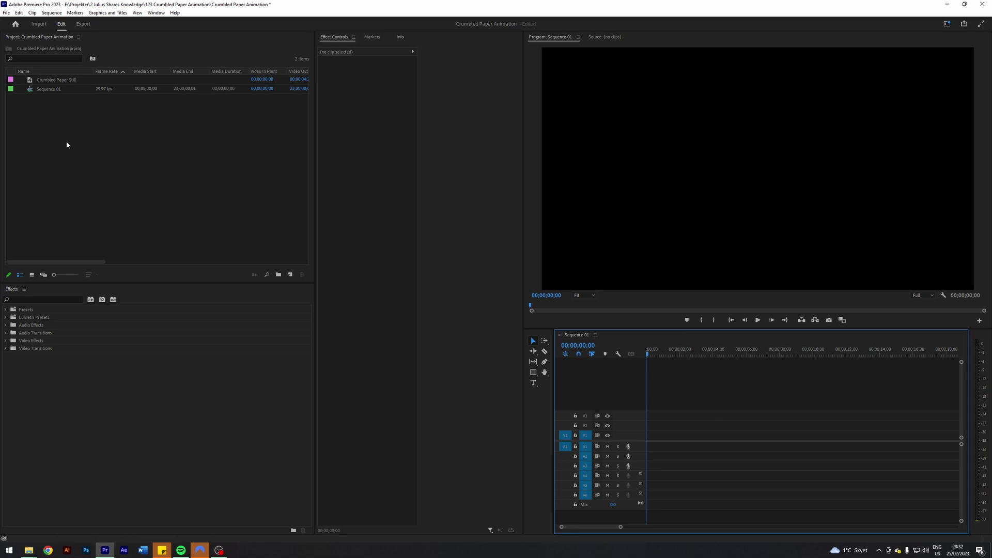
Place the Crumbled Paper Still at the start of track V1 and check its full extent at 10% preview zoom before returning to Fit
left_click_drag(30, 83, 859, 435)
left_click(577, 296)
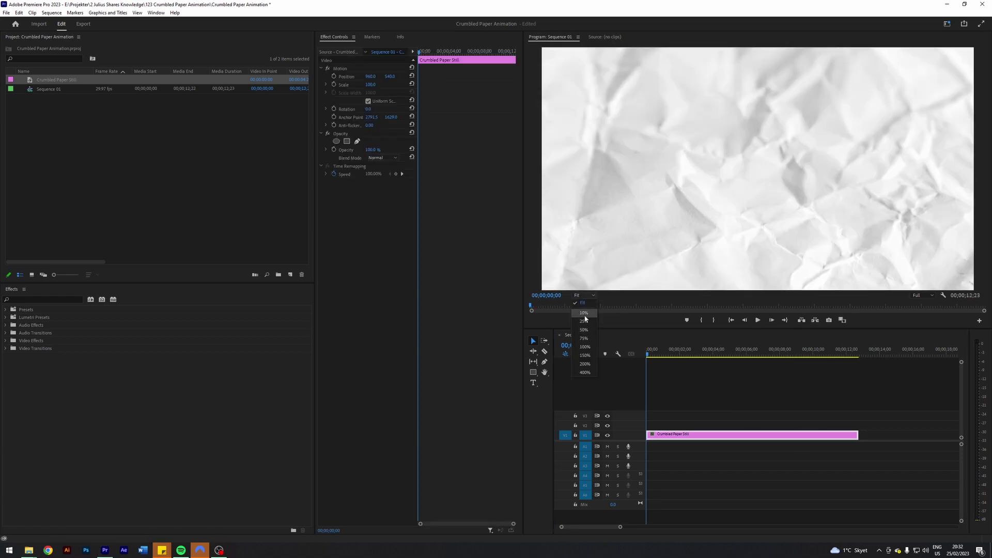
left_click(584, 313)
left_click(341, 68)
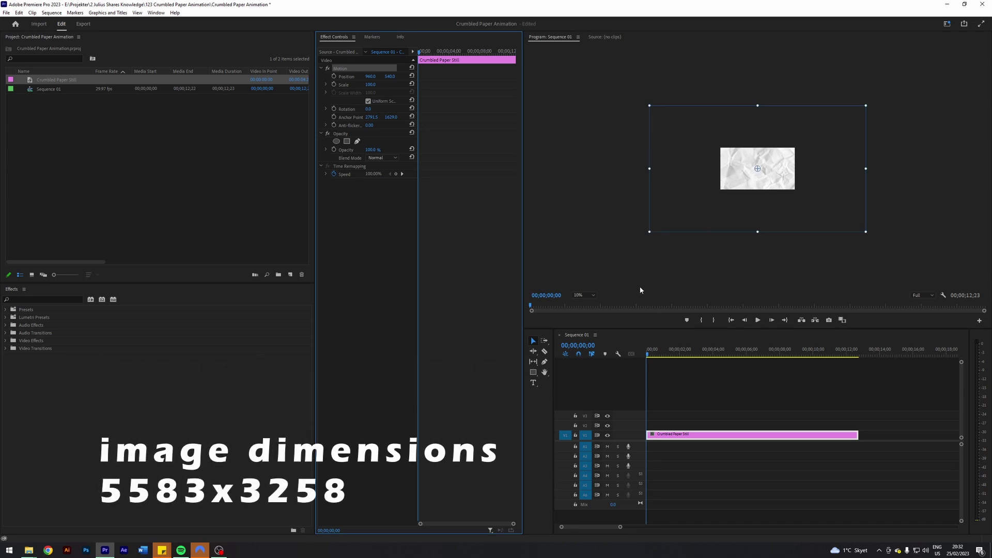
left_click(584, 296)
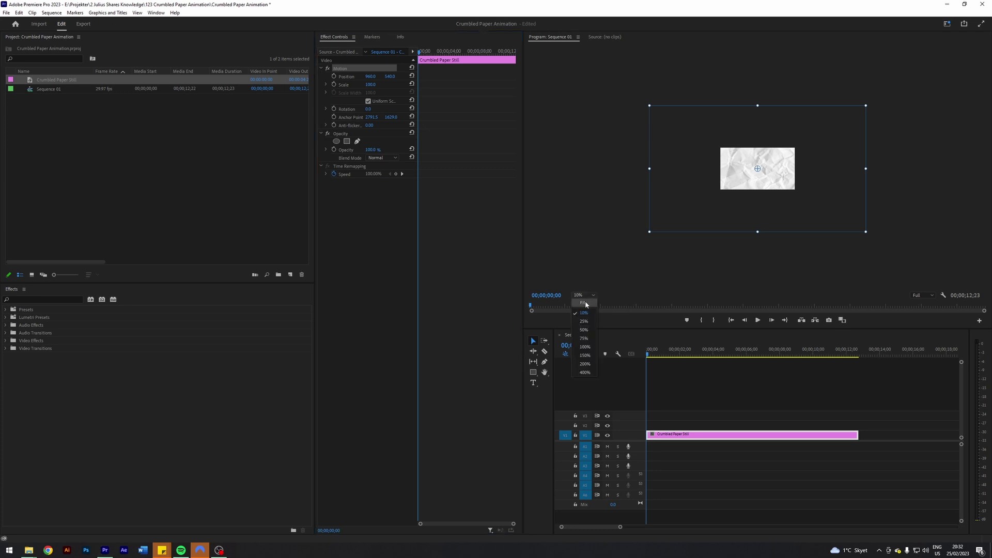
left_click(586, 303)
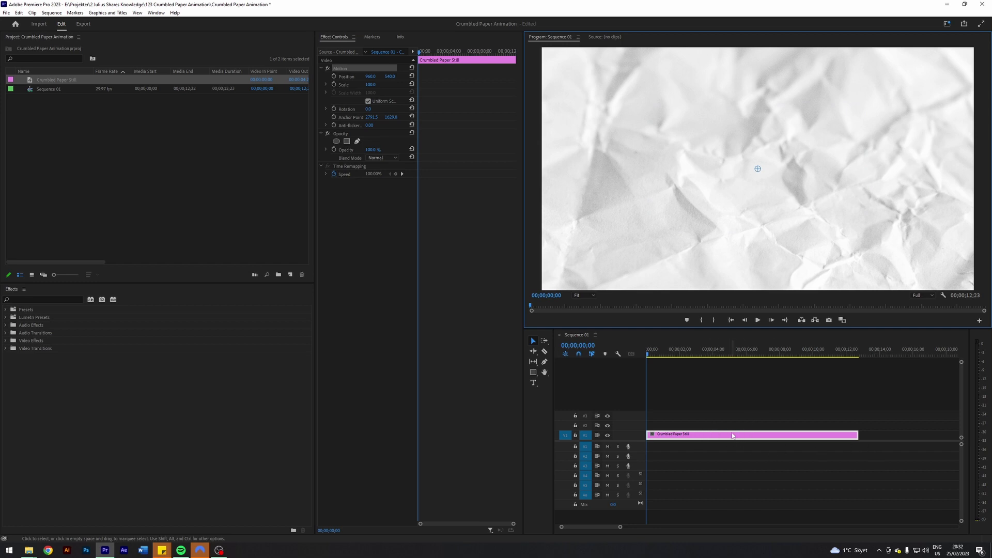
Extend the paper clip, cut it at 00;00;16;00, and delete the remainder after the cut
left_click_drag(858, 436, 928, 439)
left_click(556, 295)
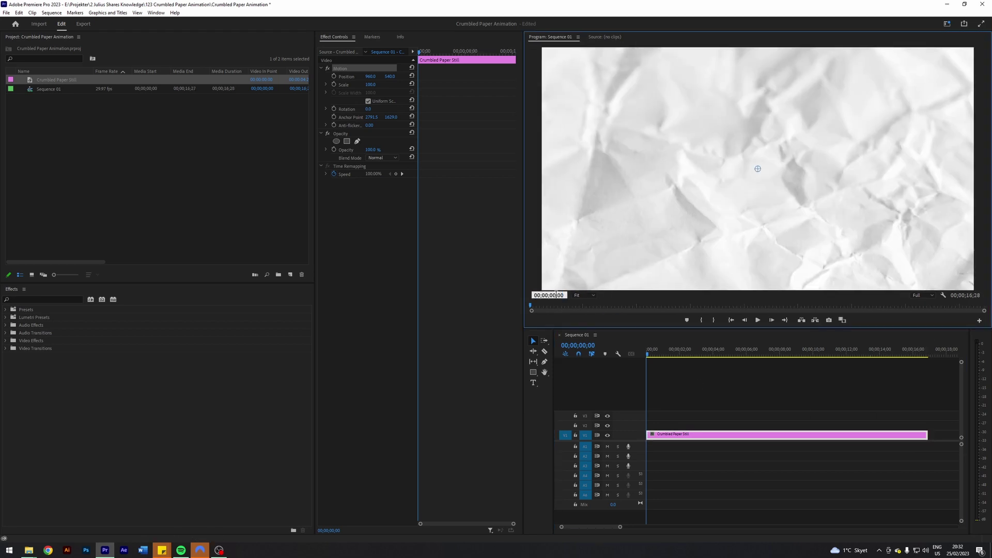
left_click_drag(555, 296, 553, 297)
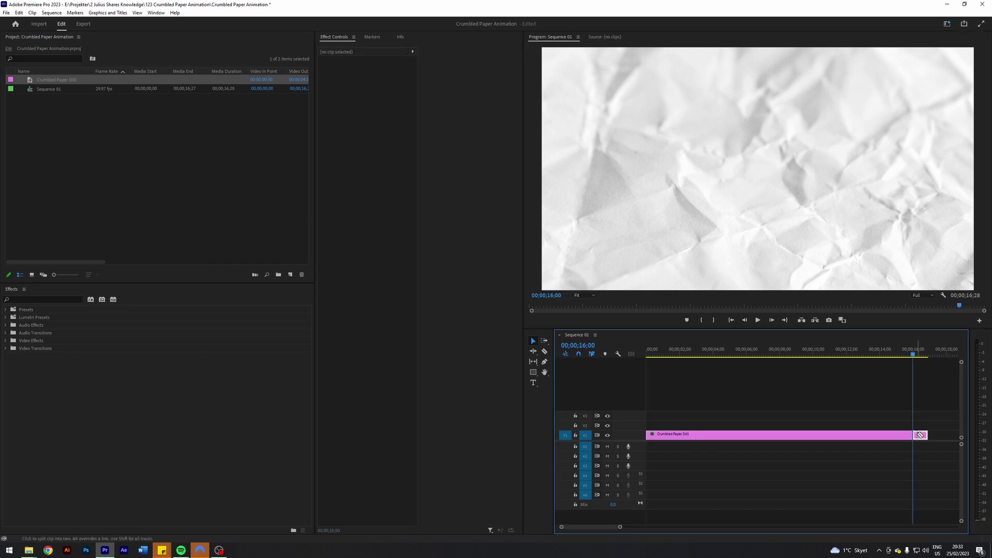
left_click(921, 435)
key("Delete")
left_click_drag(898, 355, 647, 356)
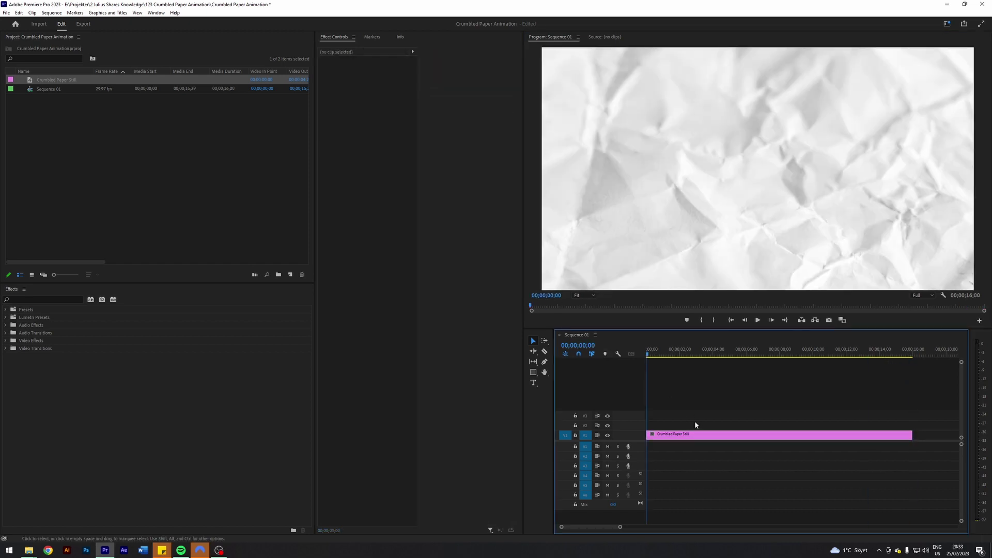
Enable Position keyframing at the clip's start and shift the paper down and to the right at 00;00;00;05
left_click(679, 435)
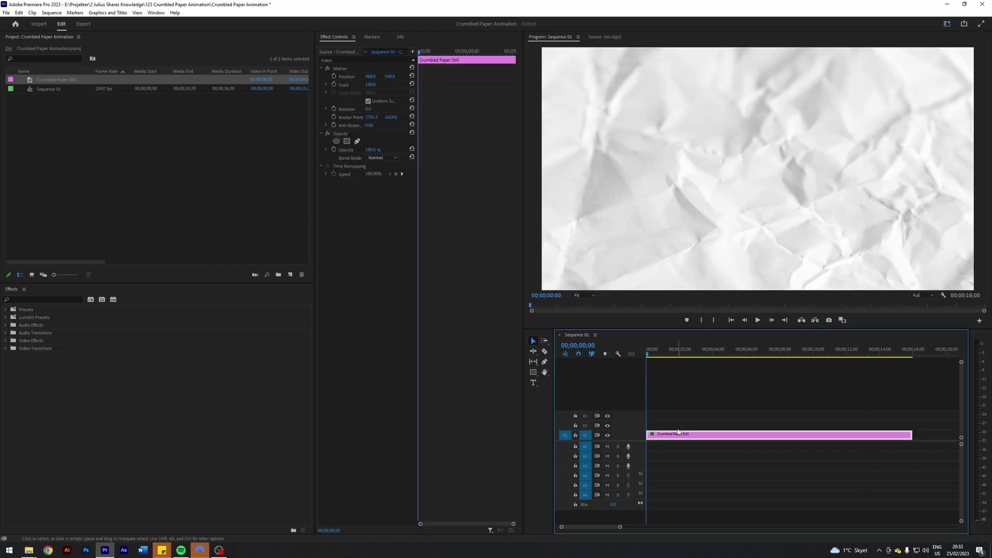
left_click(334, 77)
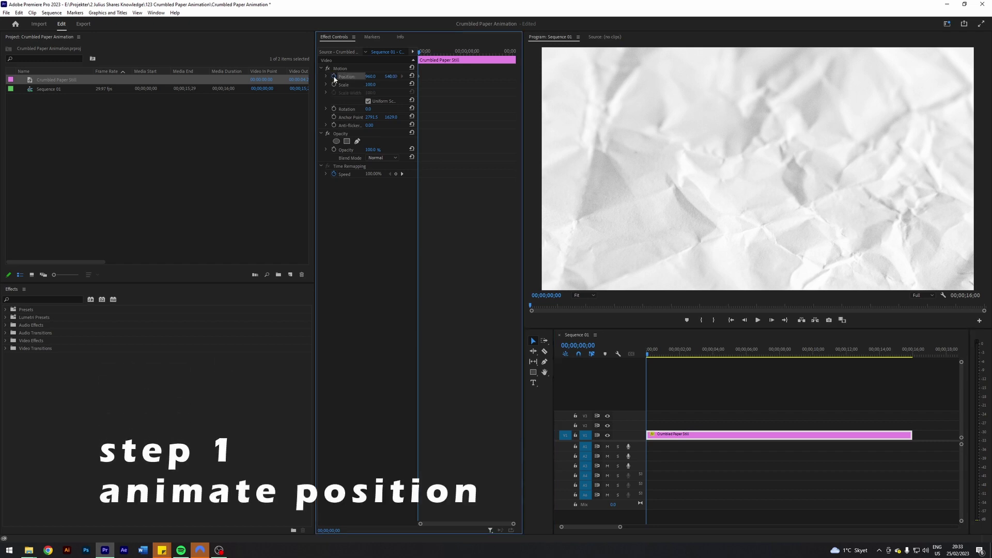
key("shift+Right")
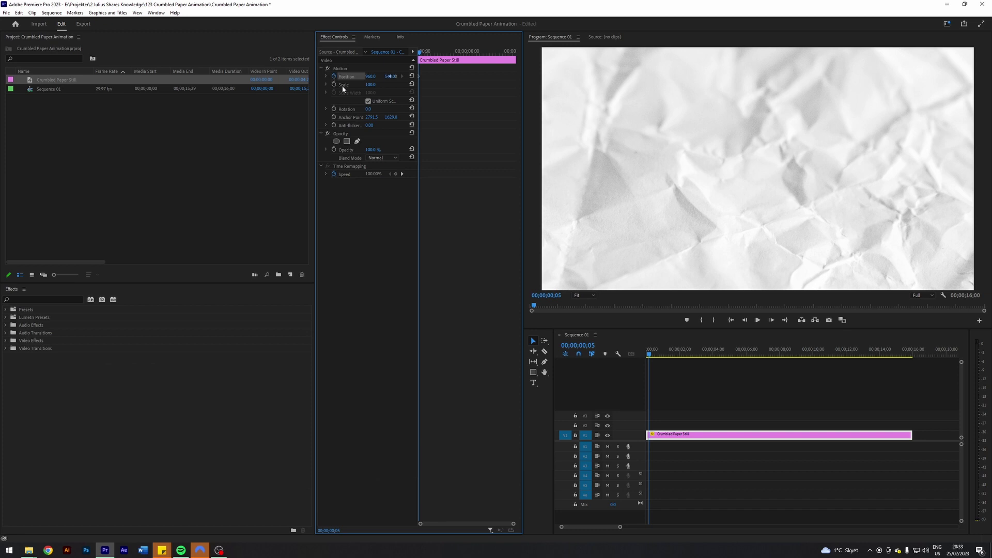
left_click(340, 69)
left_click_drag(718, 182, 777, 214)
Add a Position keyframe at 00;00;00;10 by moving the paper left and slightly down in the preview
key("shift+Right")
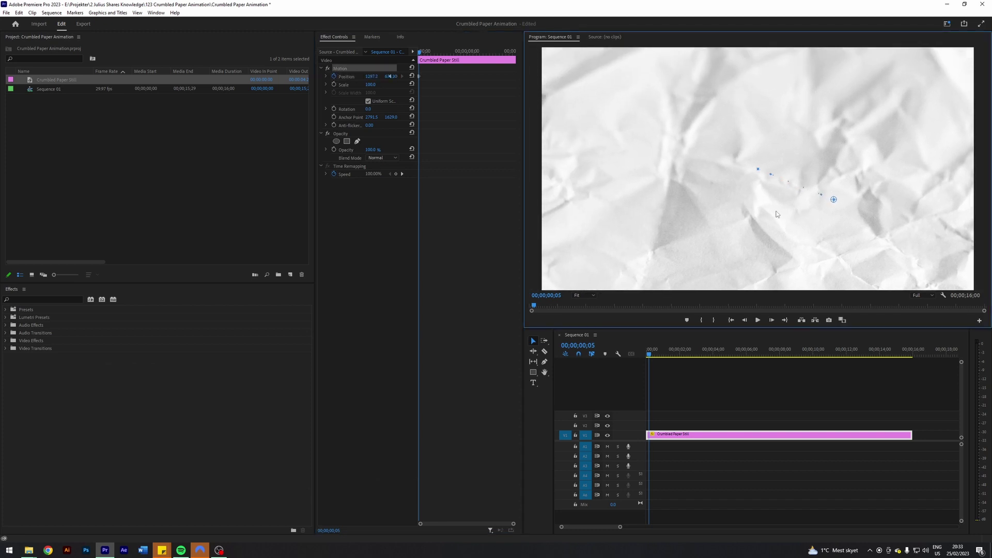
left_click(703, 394)
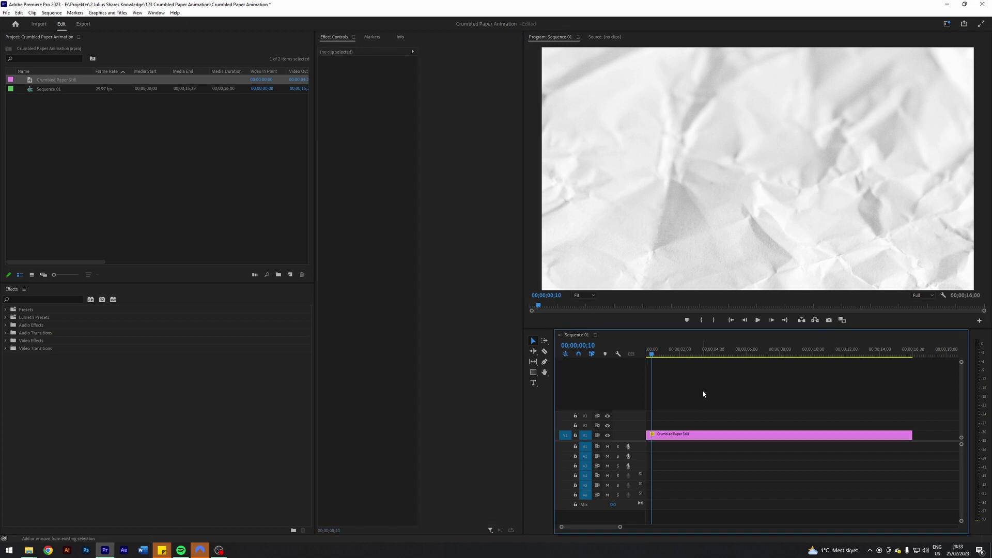
key("shift+Right")
left_click(709, 434)
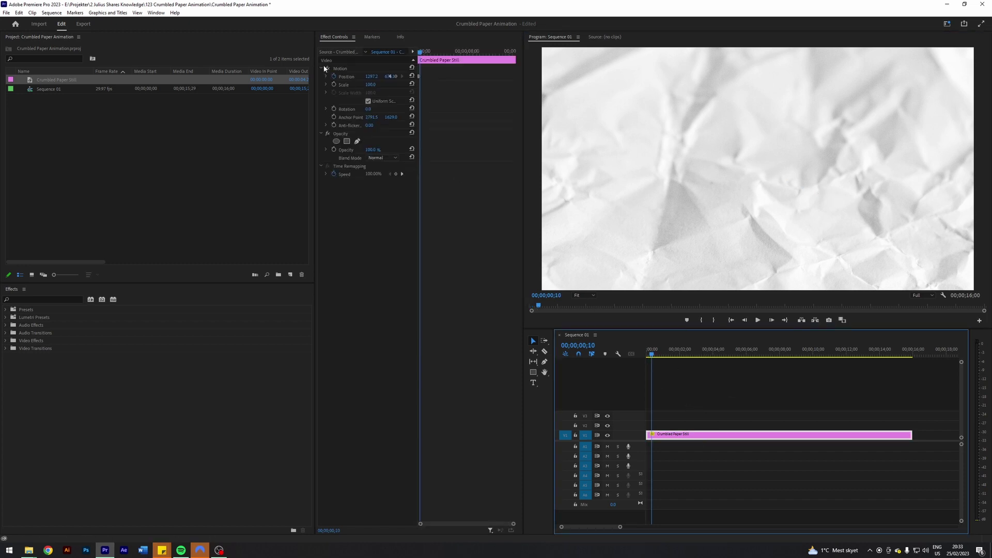
left_click(341, 68)
left_click(767, 238)
left_click_drag(768, 241, 718, 248)
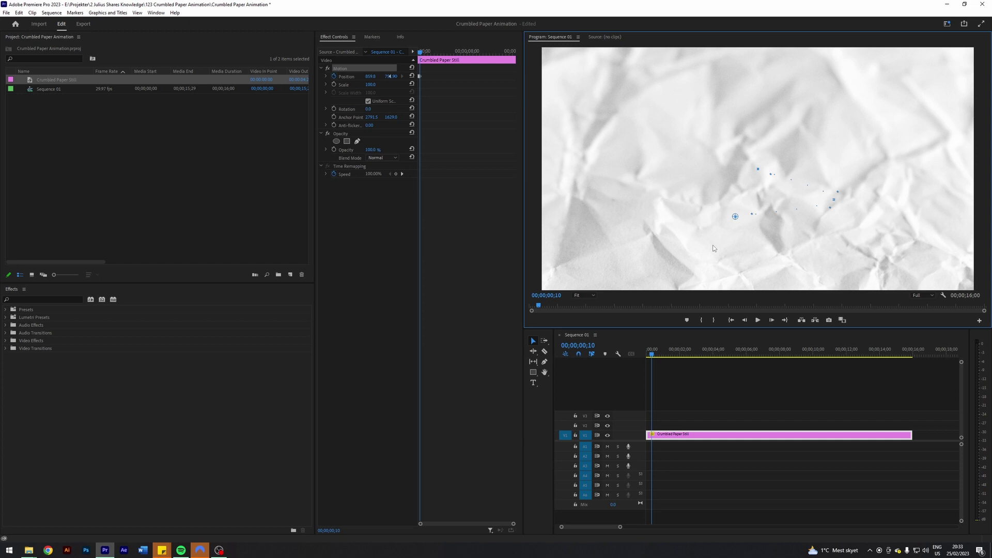
Add a Position keyframe at 00;00;00;15 by moving the paper upward in the preview
left_click(731, 375)
key("shift+Right")
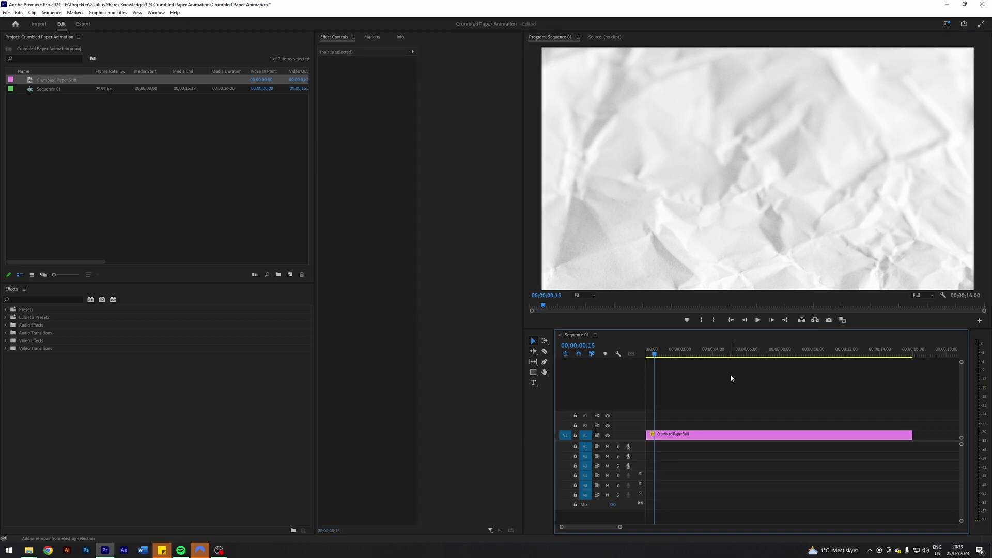
left_click(692, 436)
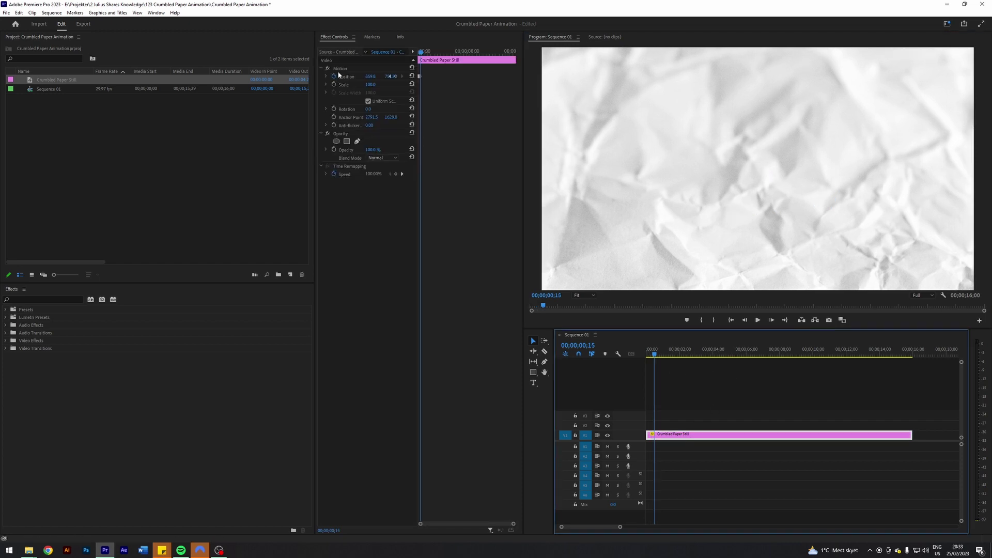
left_click(340, 68)
left_click_drag(681, 233, 665, 151)
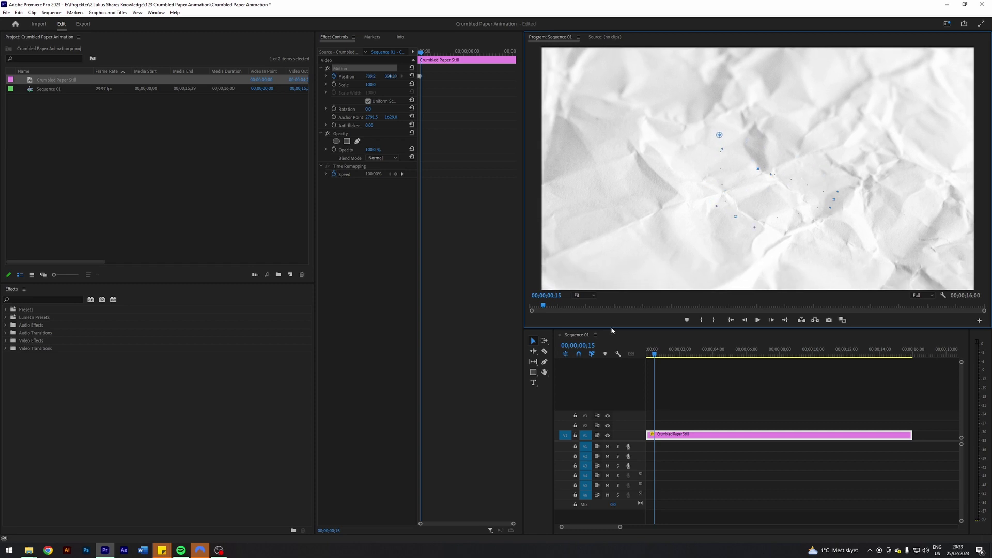
Add a Position keyframe at 00;00;00;20 by moving the paper right and slightly up in the preview
left_click(696, 391)
key("shift+Right")
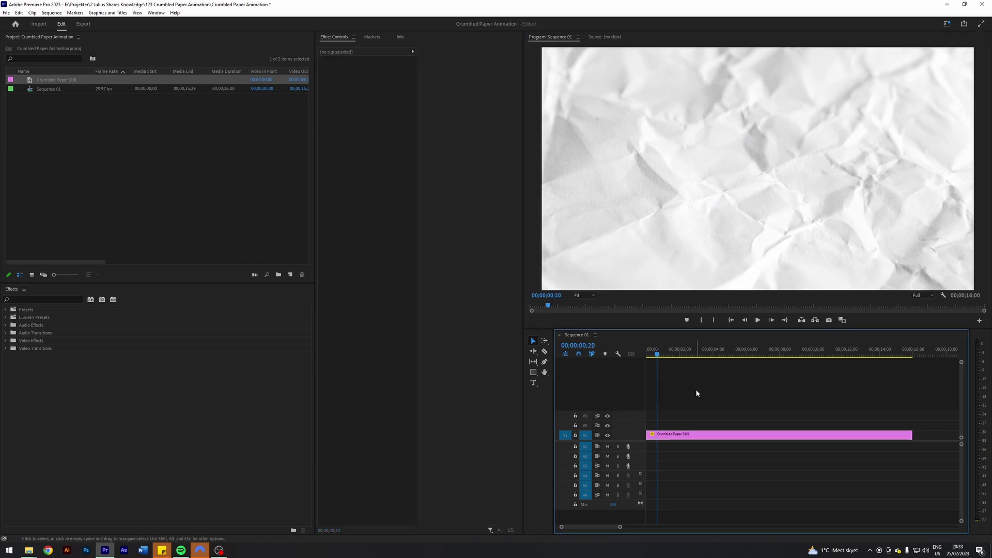
left_click(683, 436)
left_click(339, 69)
left_click_drag(672, 186, 803, 149)
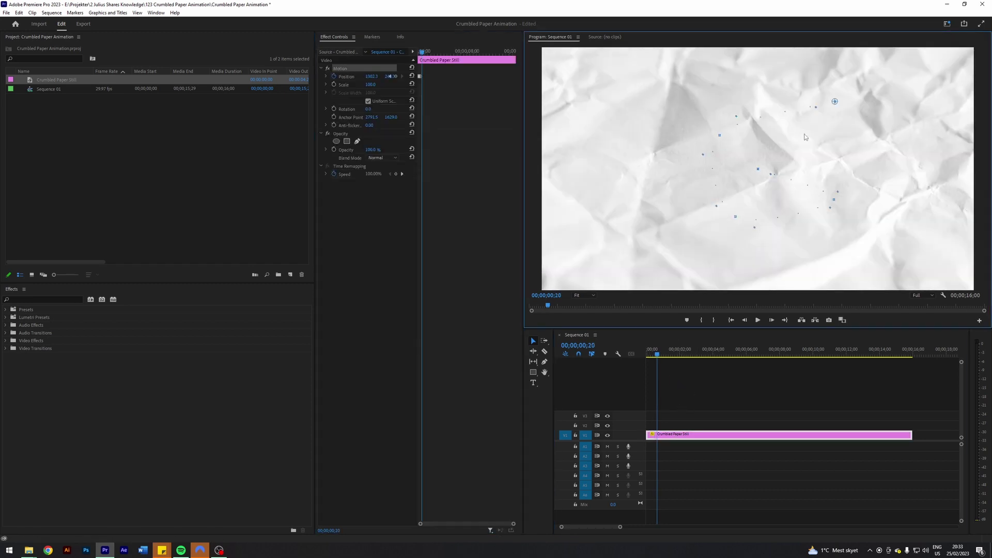
Add a Position keyframe five frames further on, at 00;00;00;25, by moving the paper to the left
left_click(698, 393)
key("shift+Right")
left_click(713, 437)
left_click(340, 68)
left_click_drag(634, 167, 514, 155)
Keyframe a different paper position every five frames from 00;00;01;00 through 00;00;01;15
key("shift+Right")
key("shift+Right")
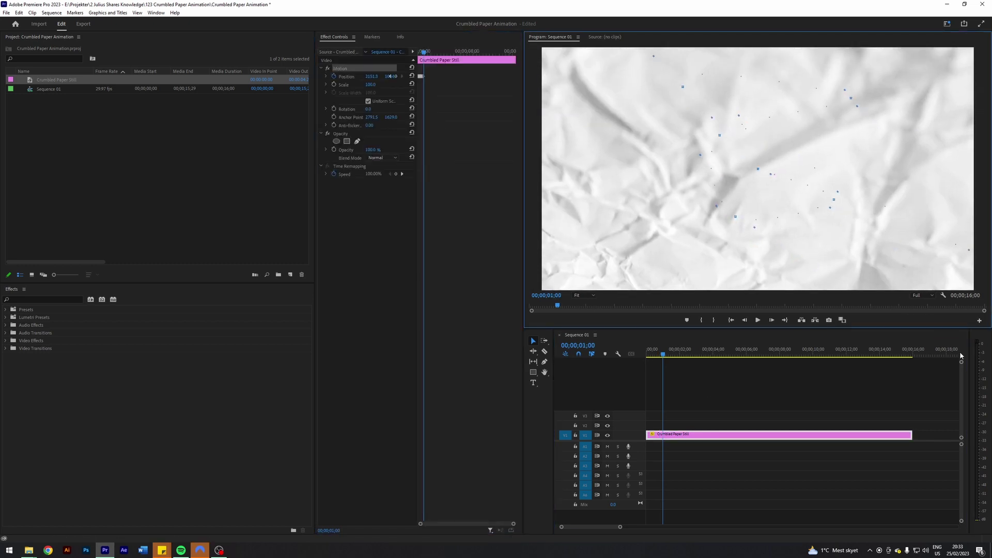
key("shift+Right")
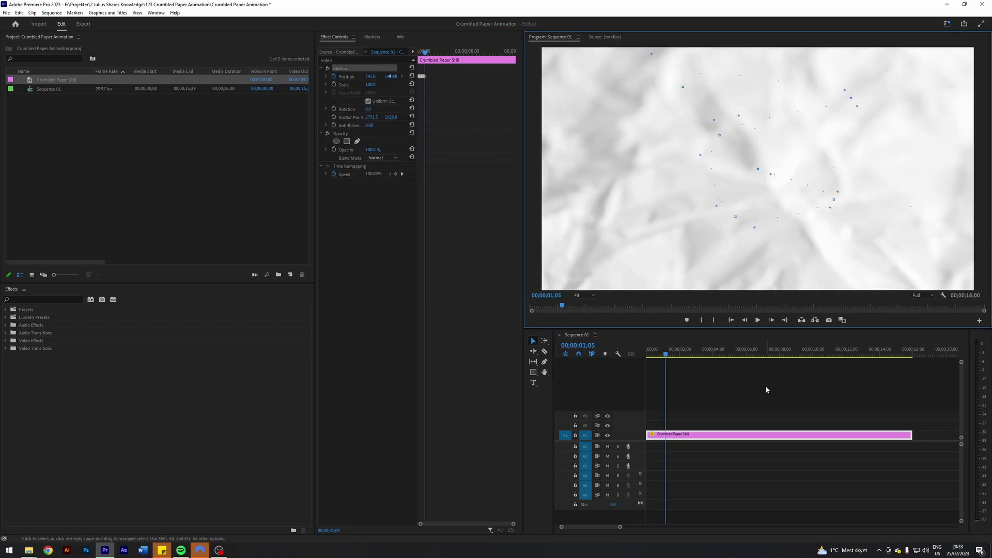
key("shift+Right")
key("shift+Right")
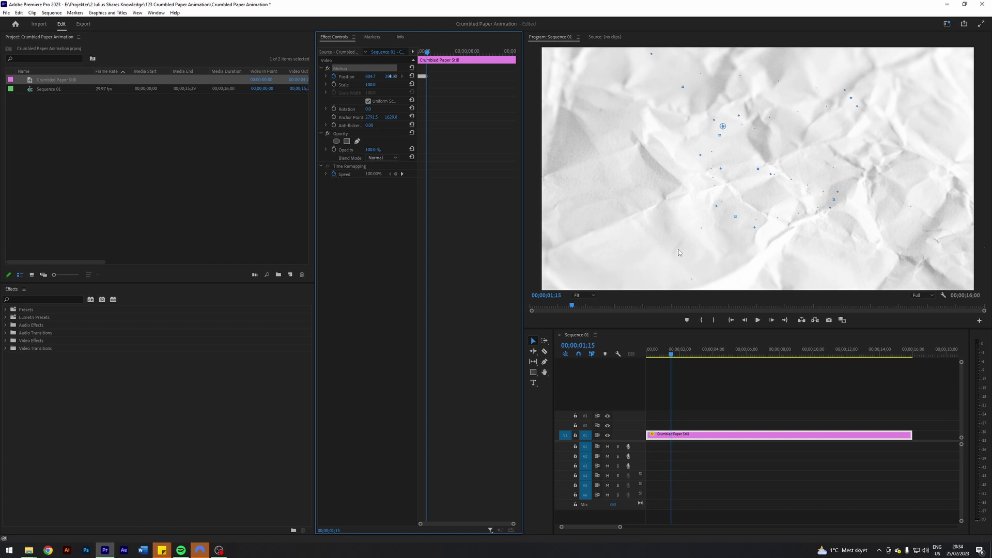
Continue keyframing random paper positions at five-frame intervals up to 00;00;02;00
left_click(820, 390)
key("shift+Right")
left_click_drag(911, 238, 881, 249)
left_click(796, 434)
key("shift+Right")
left_click(718, 434)
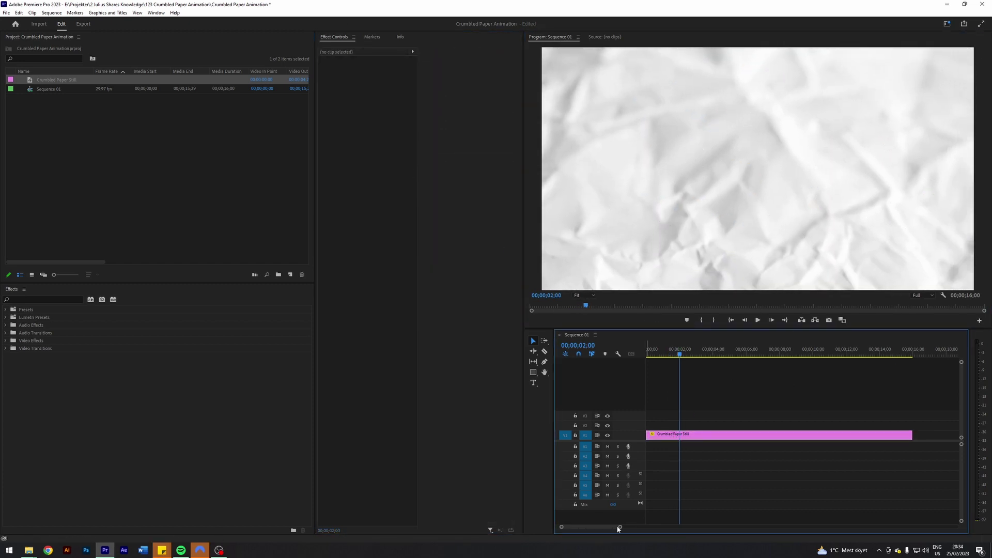
Enlarge the timeline and keyframe views of the paper clip and play the position animation from the start
left_click_drag(620, 528, 605, 528)
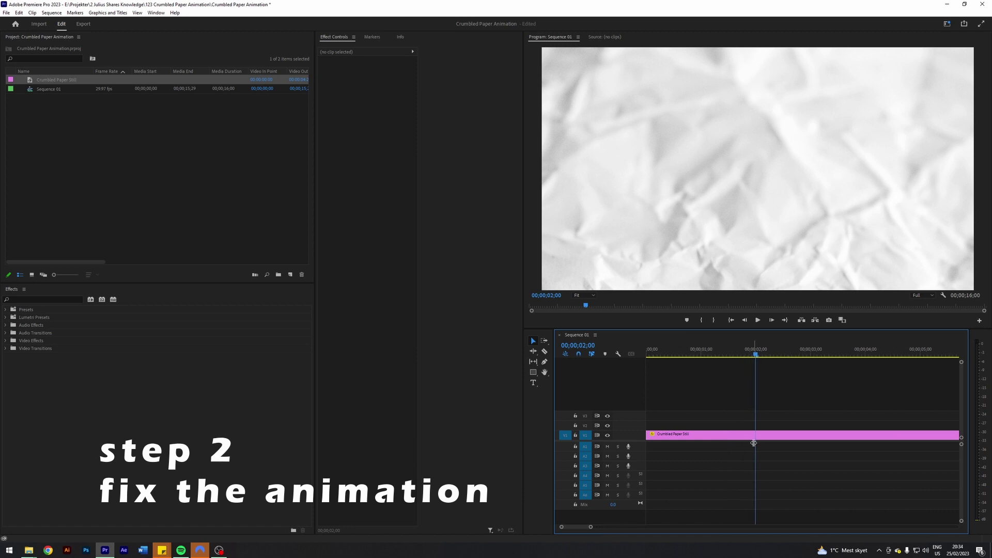
left_click(754, 436)
left_click_drag(513, 525, 491, 525)
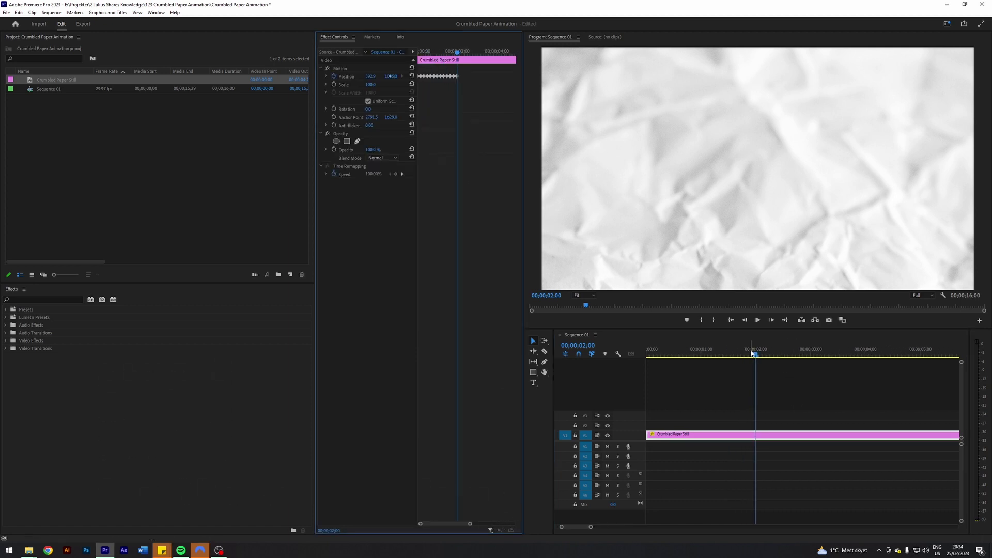
left_click(641, 355)
key("space")
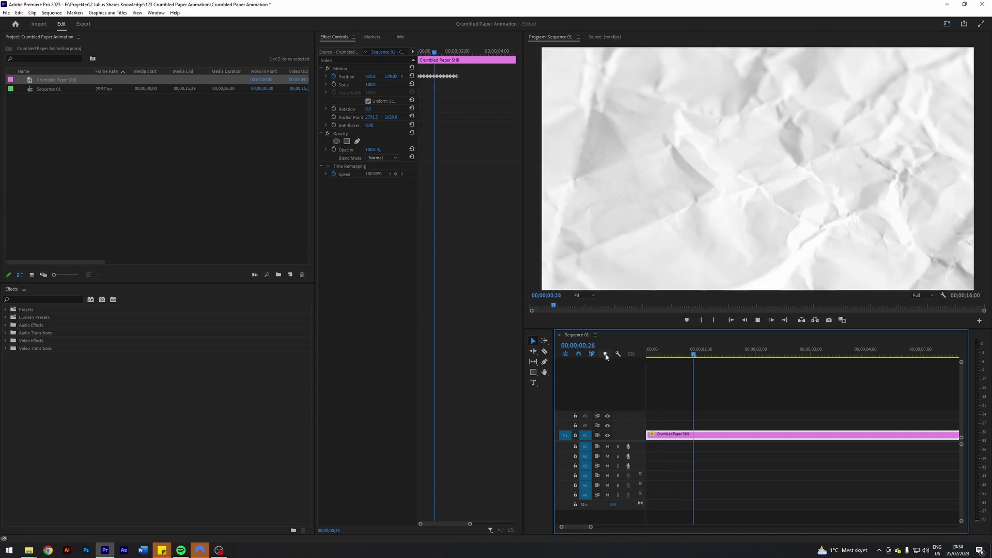
key("space")
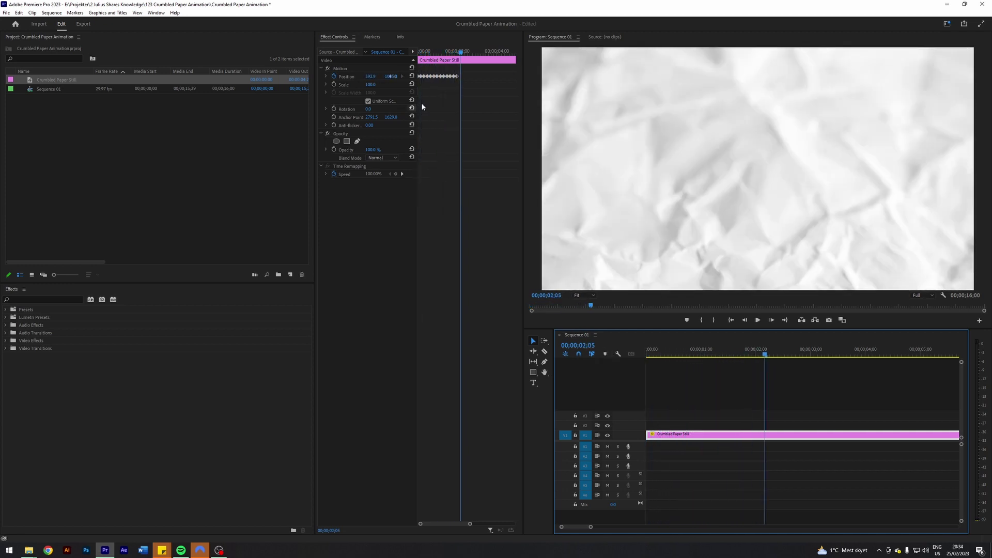
Select all Position keyframes of the paper clip and set their temporal interpolation to Hold
key("Home")
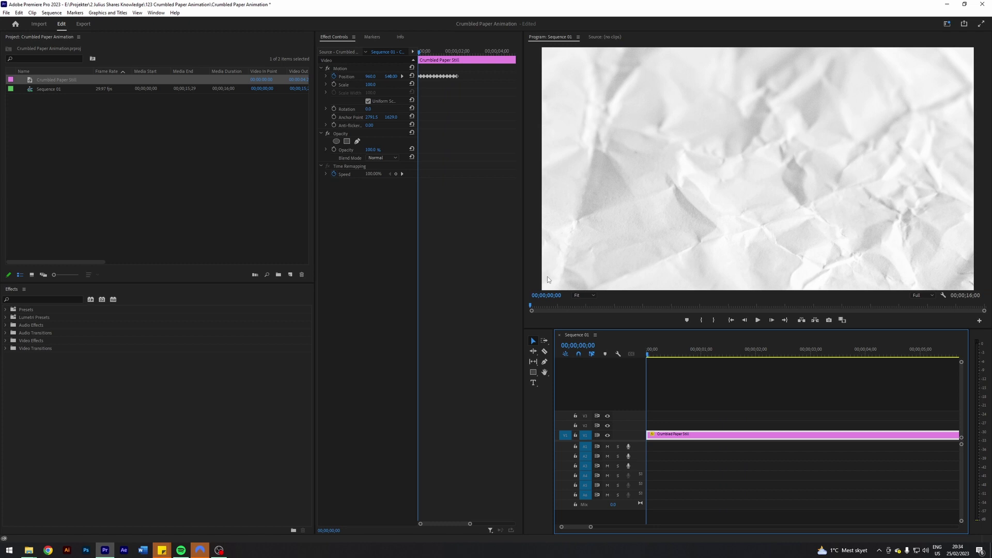
left_click_drag(484, 101, 417, 58)
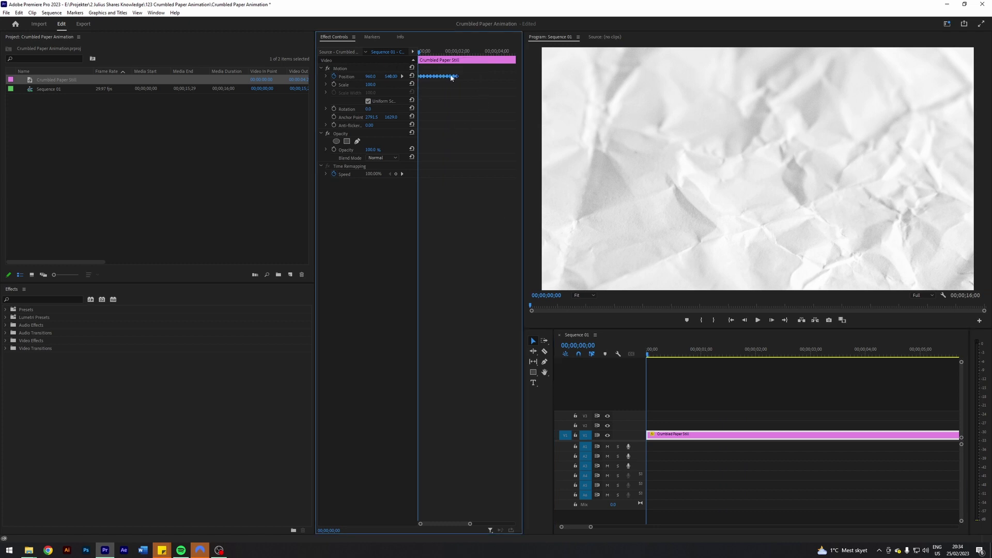
right_click(451, 75)
mouse_move(512, 139)
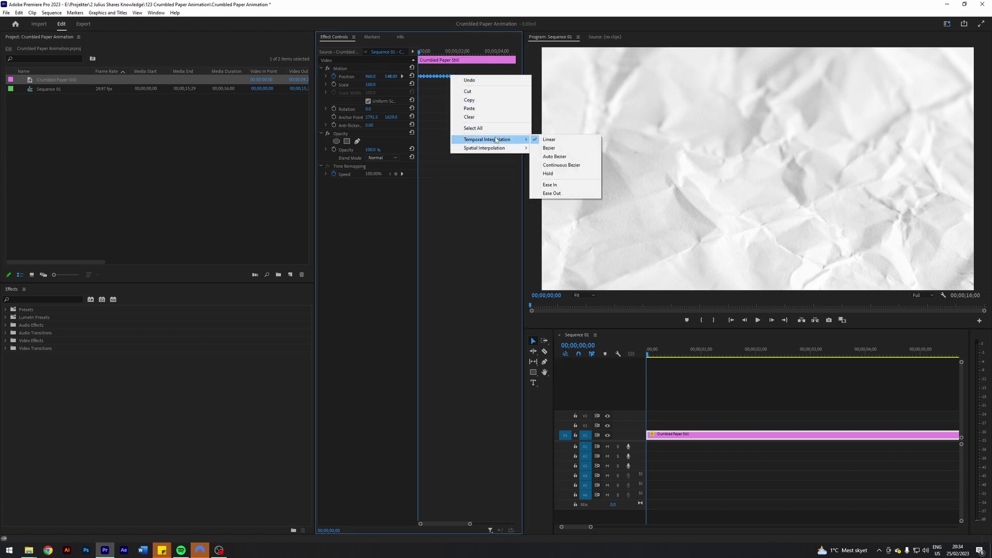
left_click(564, 174)
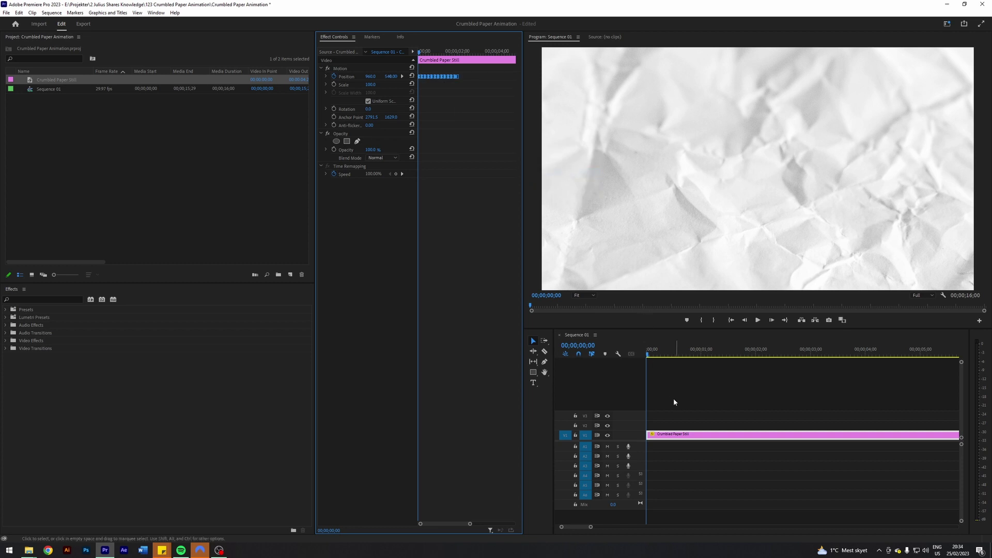
Play the sequence from the start to review the stepped paper movement
left_click(666, 386)
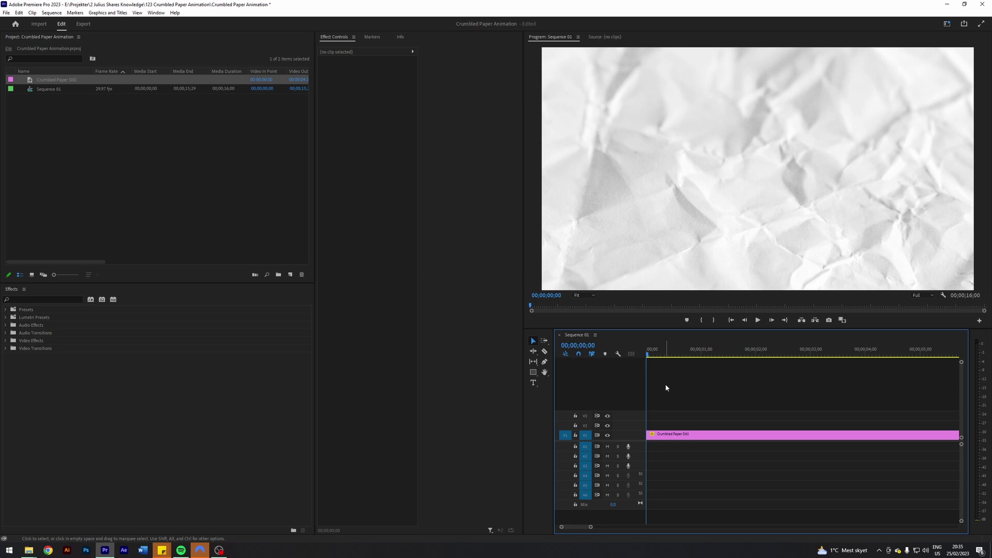
key("space")
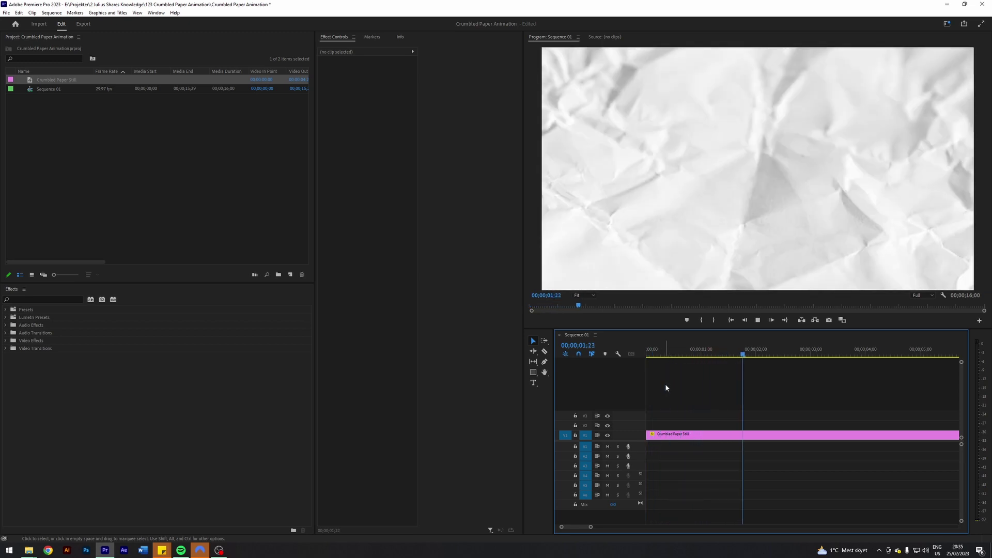
key("space")
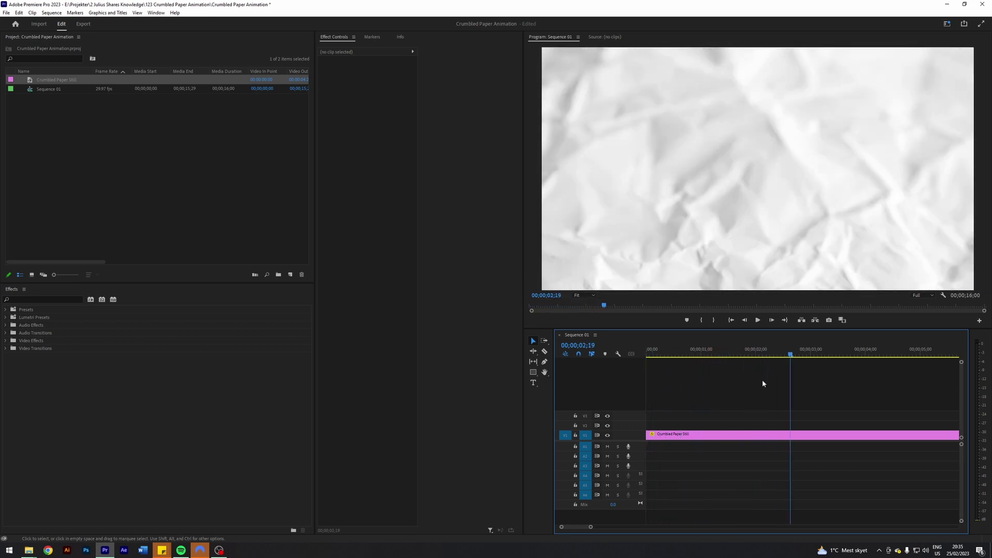
Copy all Position keyframes of the paper clip and paste them at 00;00;02;05
left_click(758, 439)
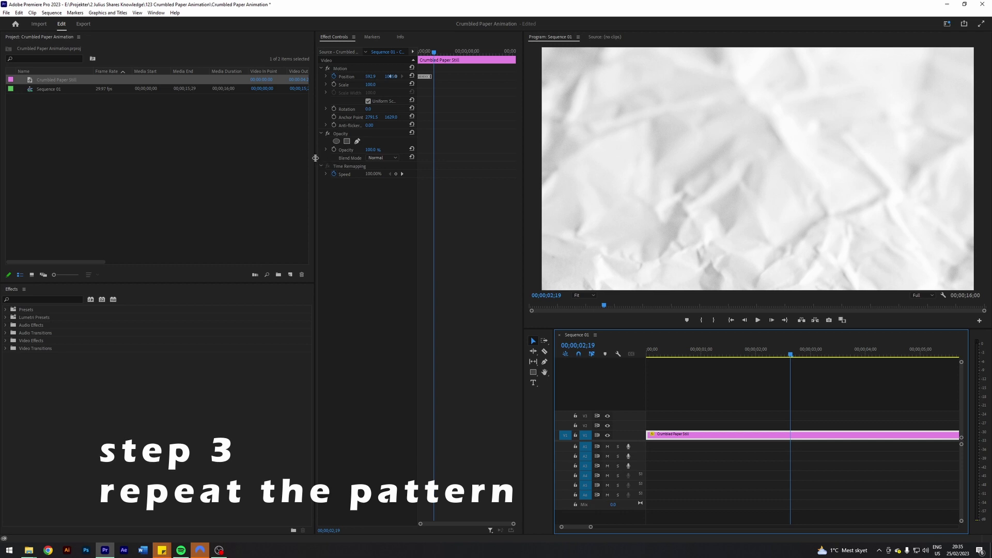
left_click_drag(315, 158, 156, 152)
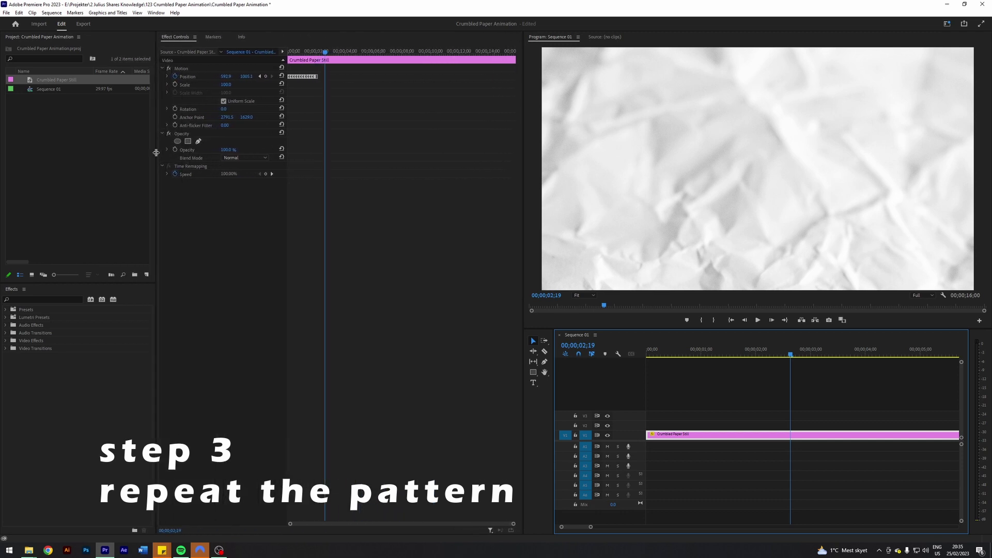
left_click_drag(286, 98, 312, 98)
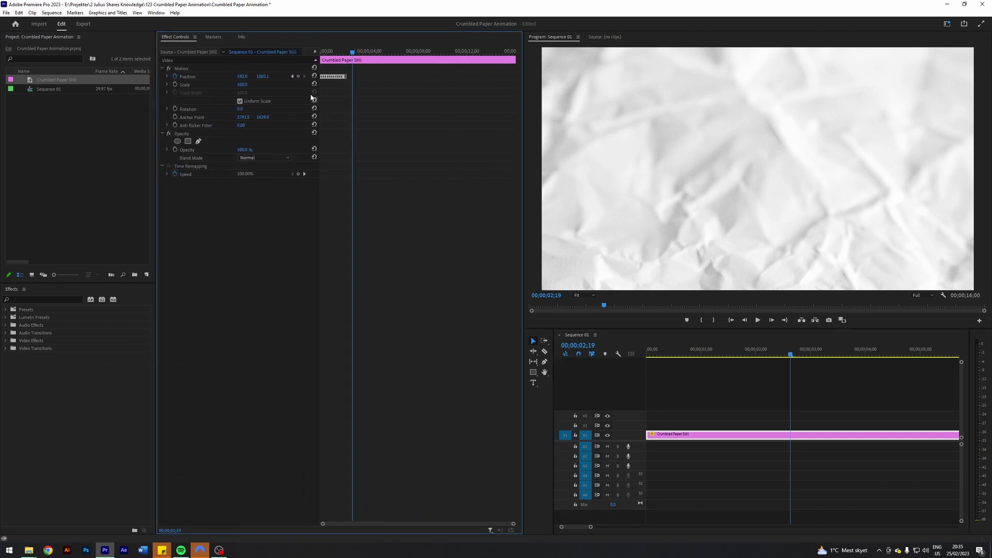
left_click(294, 76)
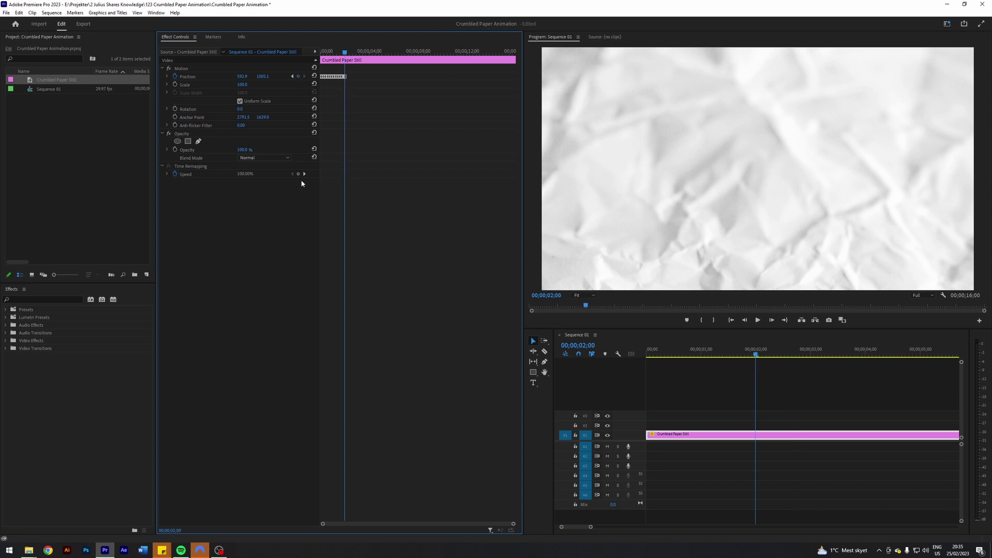
key("shift+Right")
left_click_drag(387, 107, 319, 72)
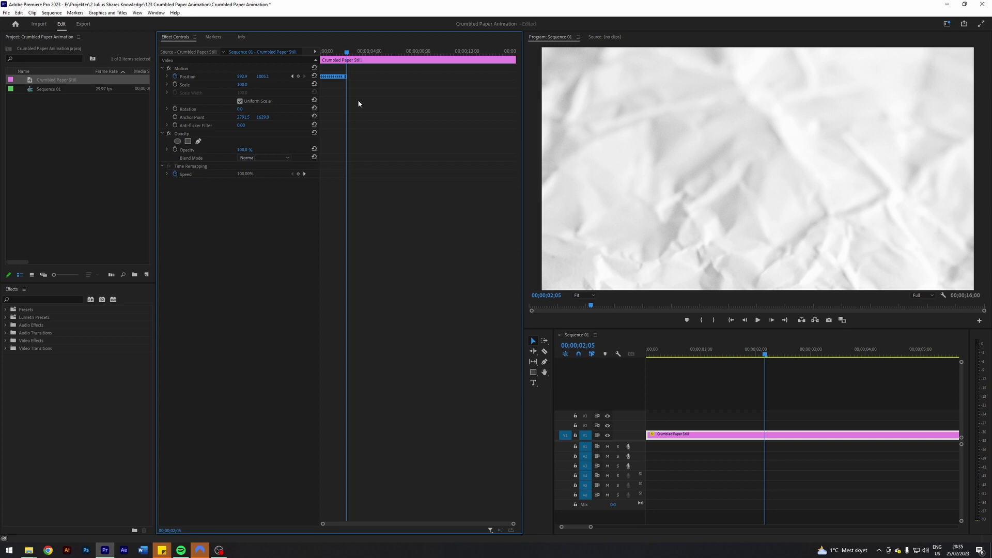
key("ctrl+v")
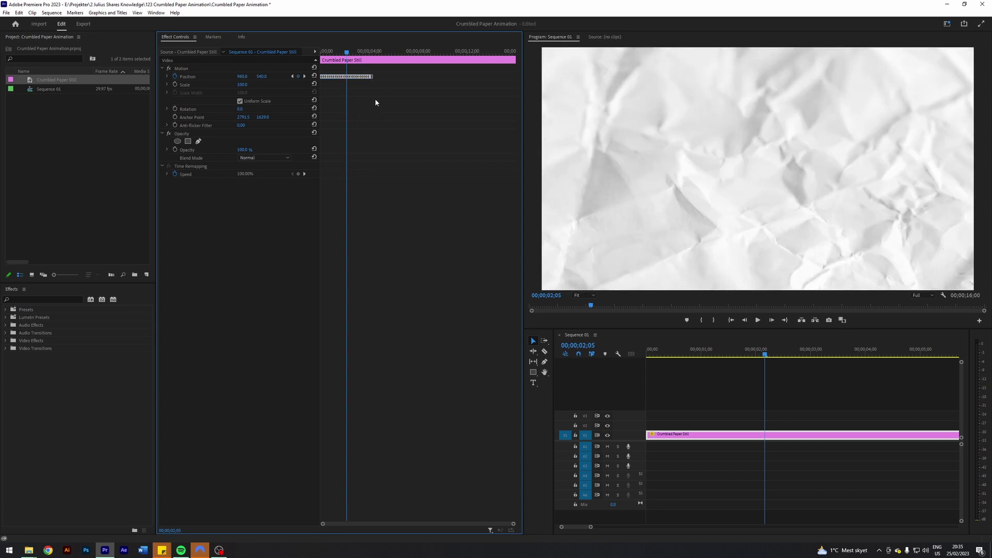
Copy the doubled set of Position keyframes and paste it at 00;00;04;10 on the paper clip
key("space")
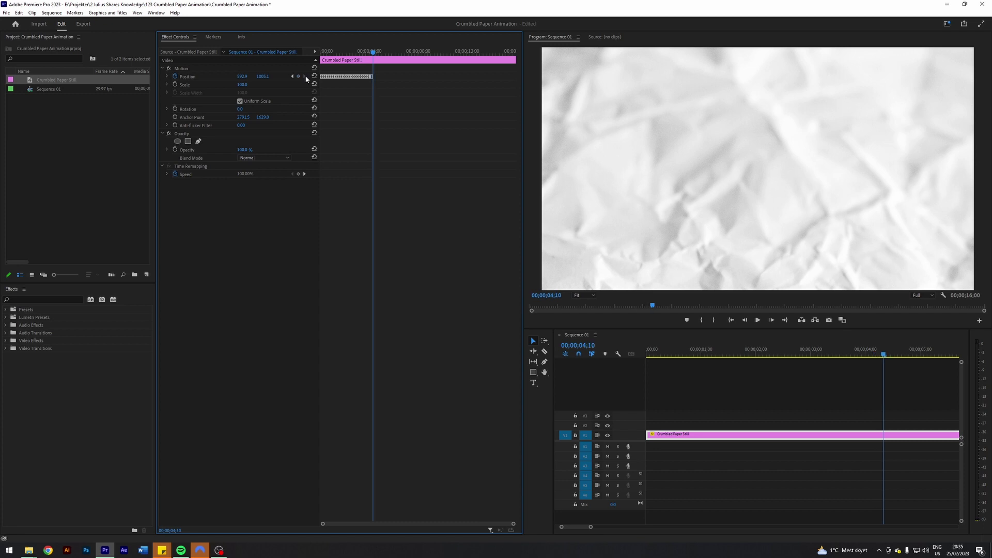
left_click_drag(424, 109, 270, 66)
key("ctrl+c")
key("ctrl+v")
left_click(438, 129)
left_click(304, 76)
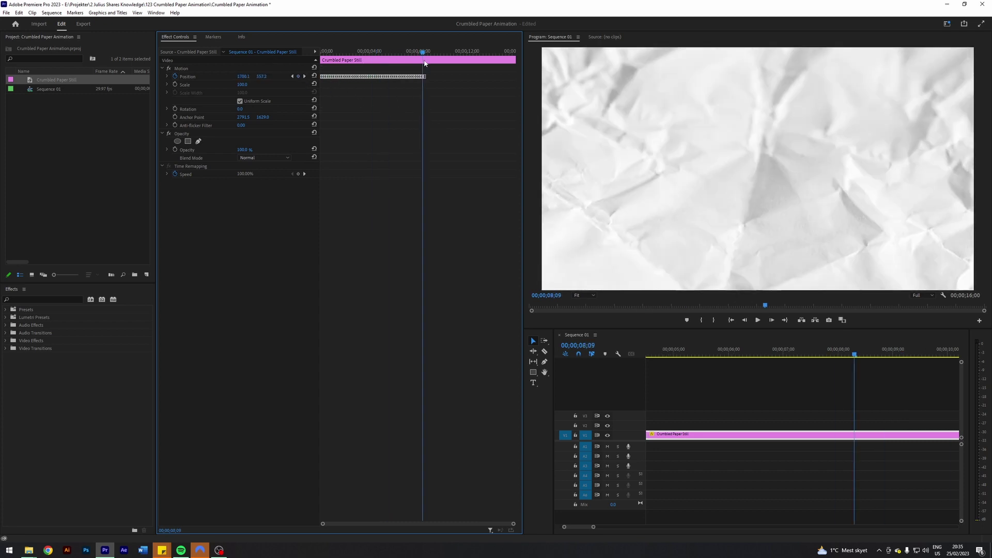
Copy the full set of Position keyframes and paste it at 00;00;08;20 to fill the rest of the clip
left_click(293, 76)
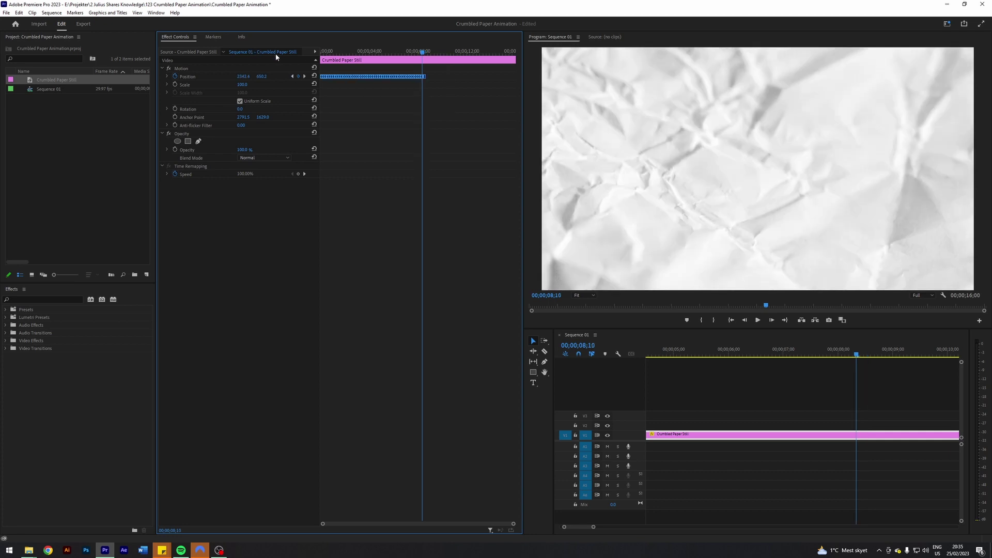
left_click(432, 111)
key("shift+Right")
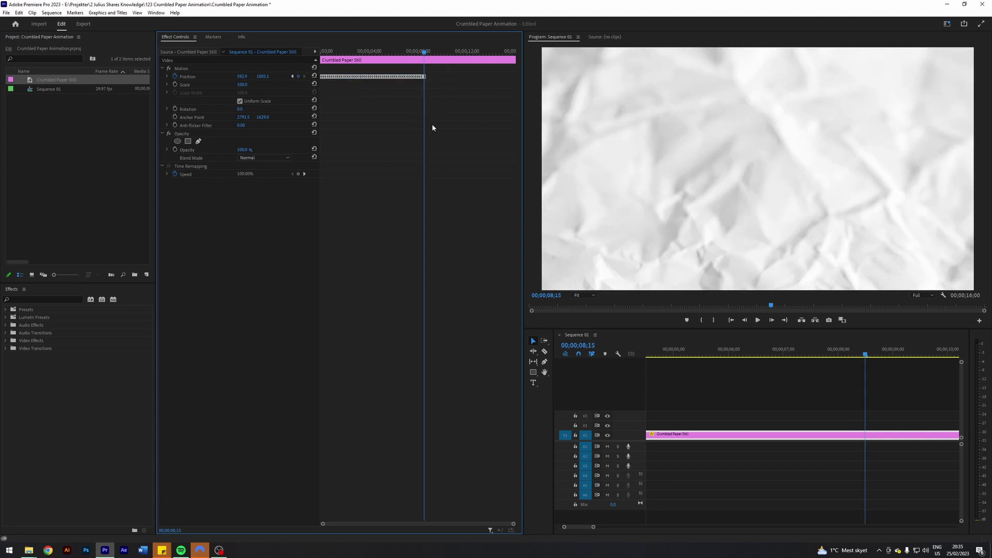
left_click_drag(260, 49, 278, 57)
key("shift+Right")
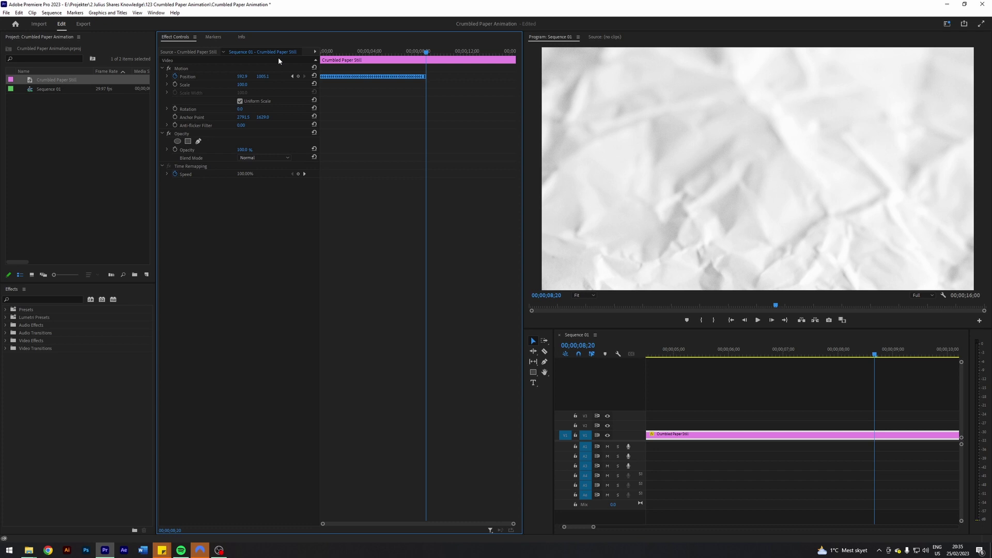
key("ctrl+v")
Play the sequence from the start to review the repeated paper movement
left_click(768, 390)
scroll(768, 390, "up", 2)
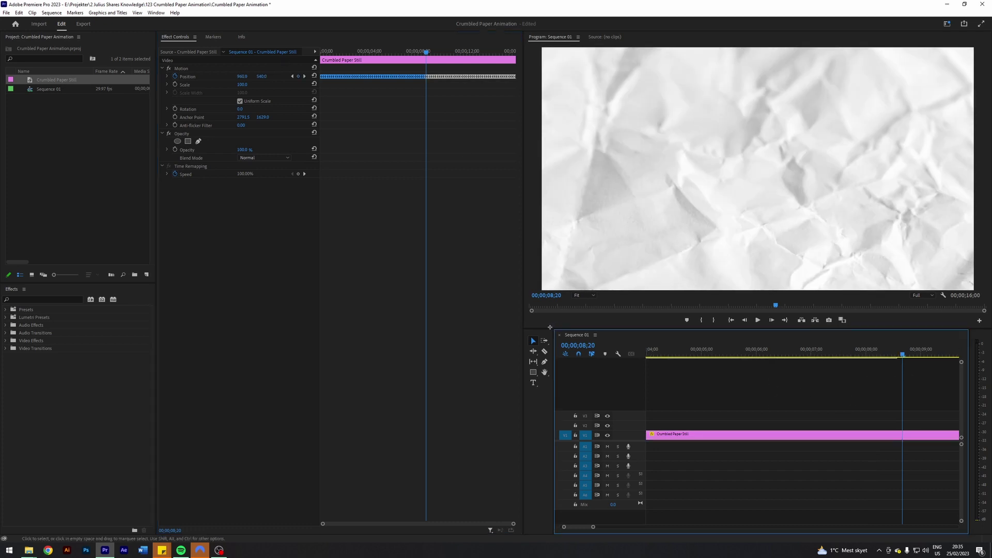
key("Home")
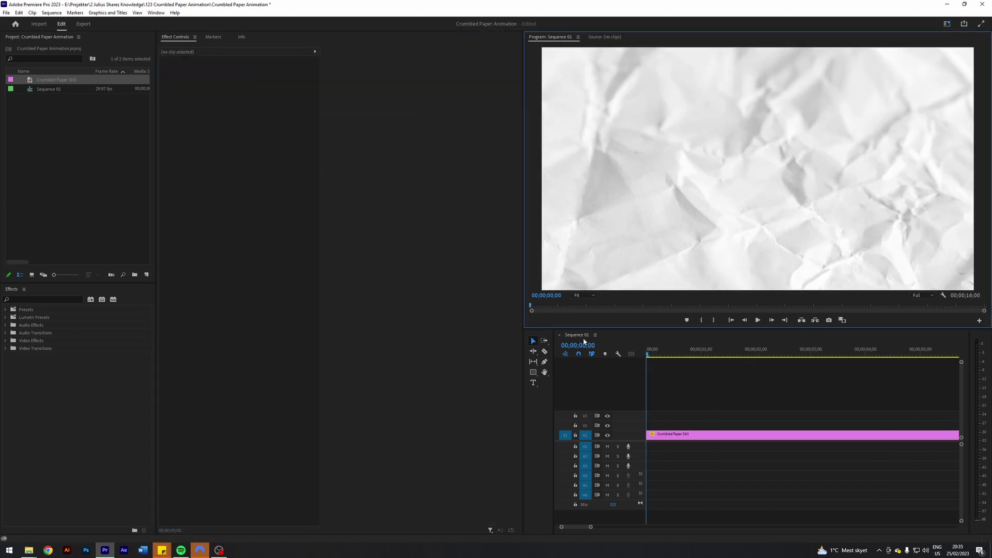
key("space")
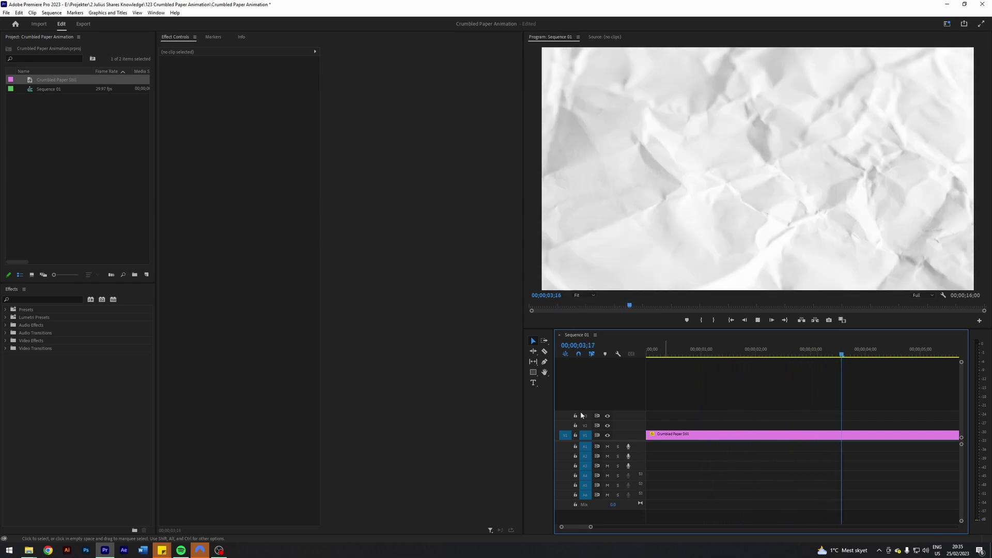
key("space")
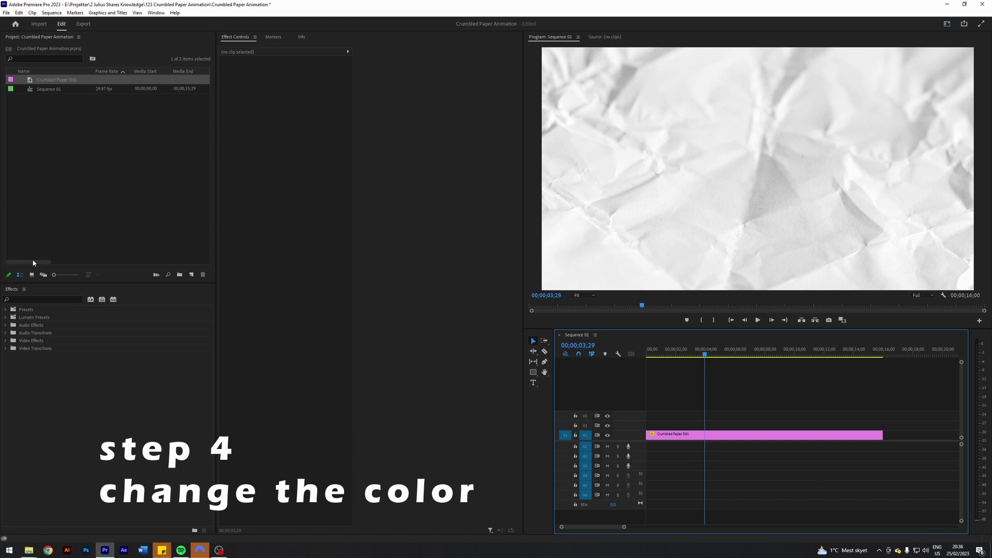
Find the Tint effect by searching for TINT and apply it to the paper clip
left_click(28, 298)
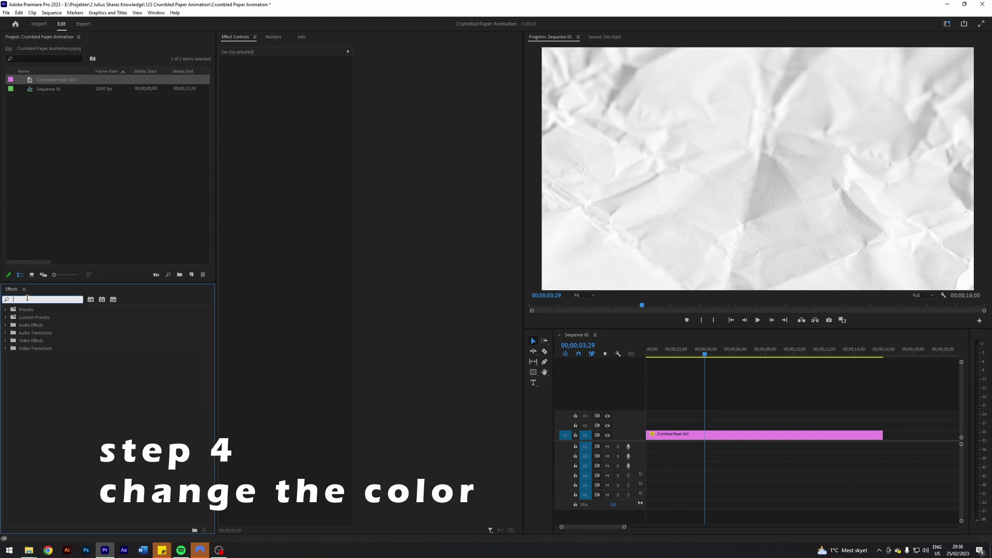
type("TINT")
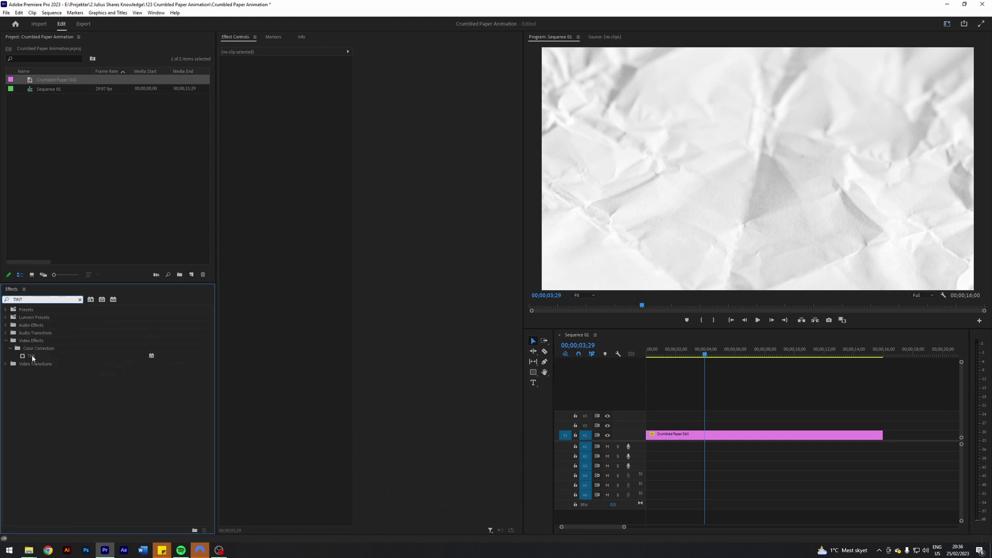
left_click_drag(33, 358, 695, 440)
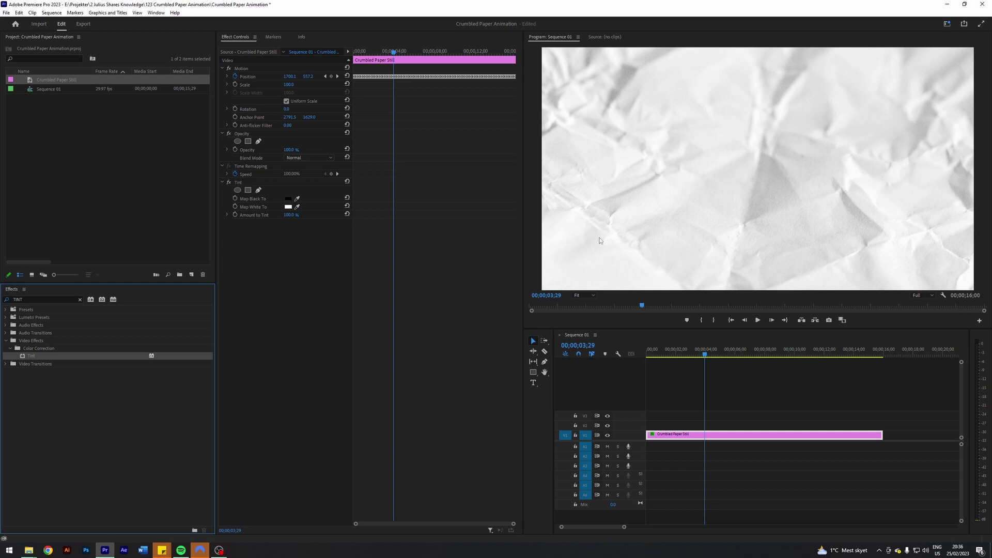
Set the Tint effect's Map White To colour to a bright orange
left_click(290, 199)
key("Escape")
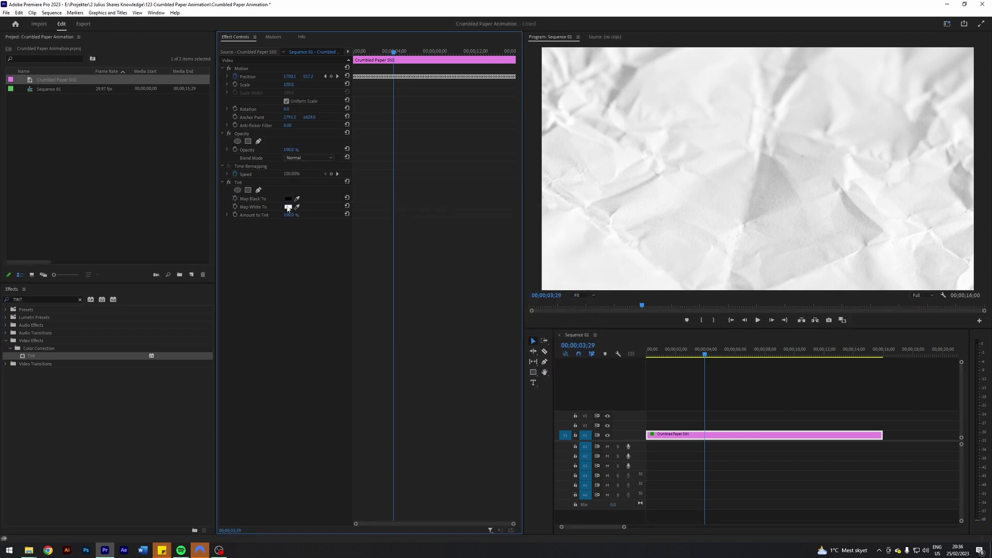
left_click(288, 207)
left_click_drag(511, 248, 514, 239)
left_click(512, 234)
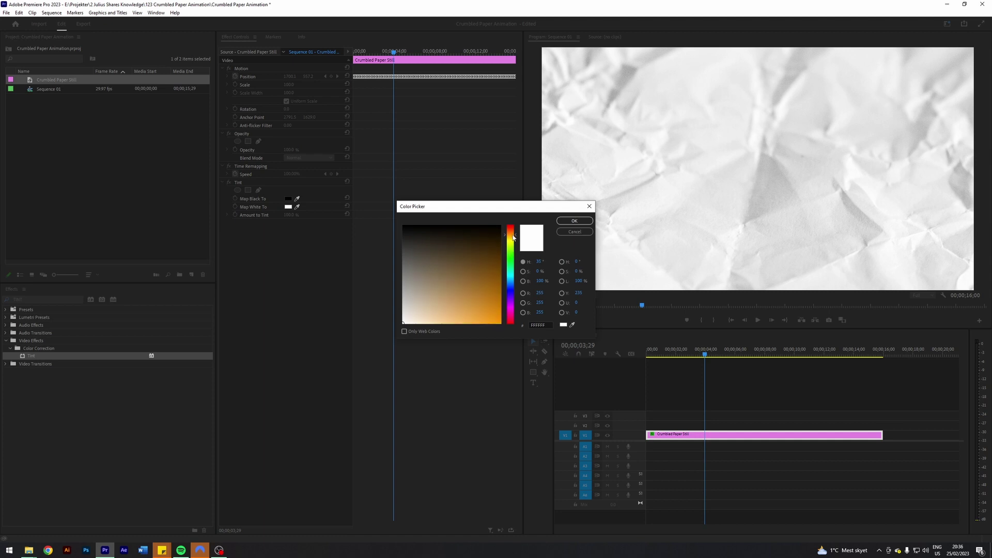
left_click_drag(500, 309, 480, 344)
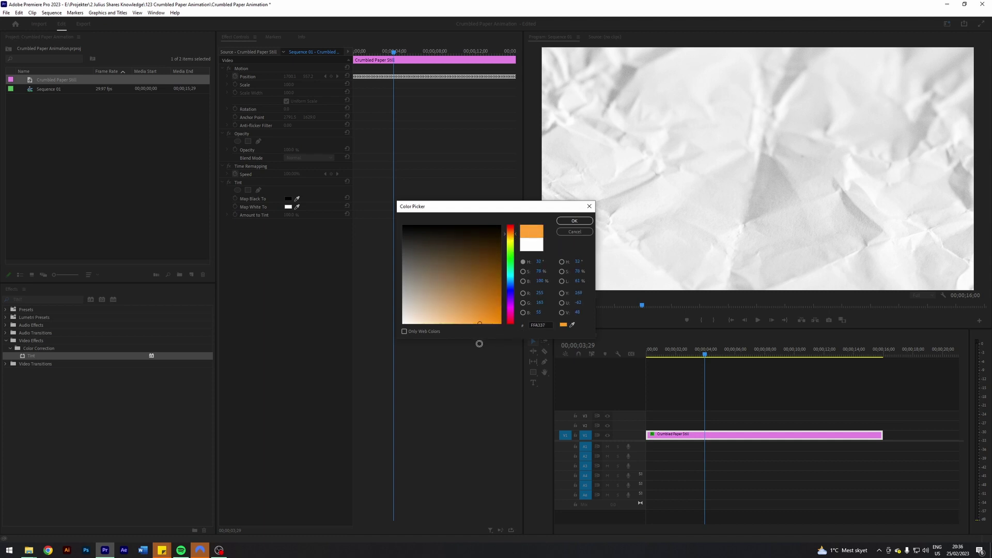
left_click(567, 223)
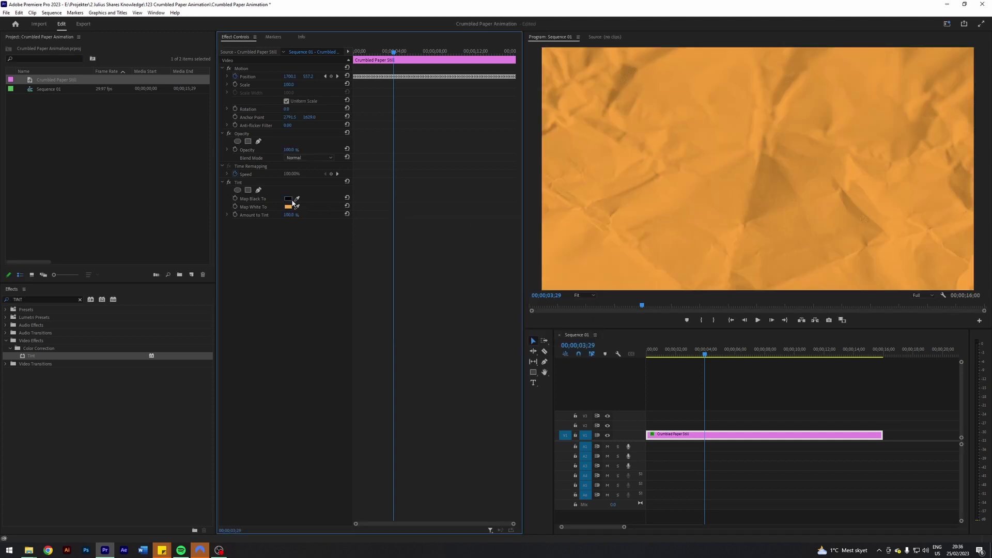
Sample the orange for the Tint effect's Map Black To colour and darken it to a deep brown
left_click(289, 200)
key("Escape")
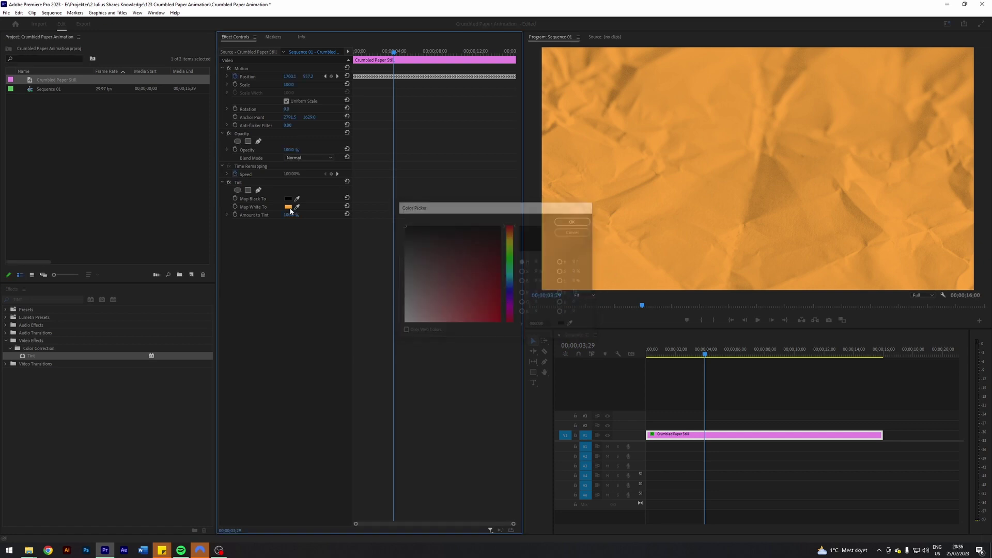
left_click(297, 199)
left_click(291, 207)
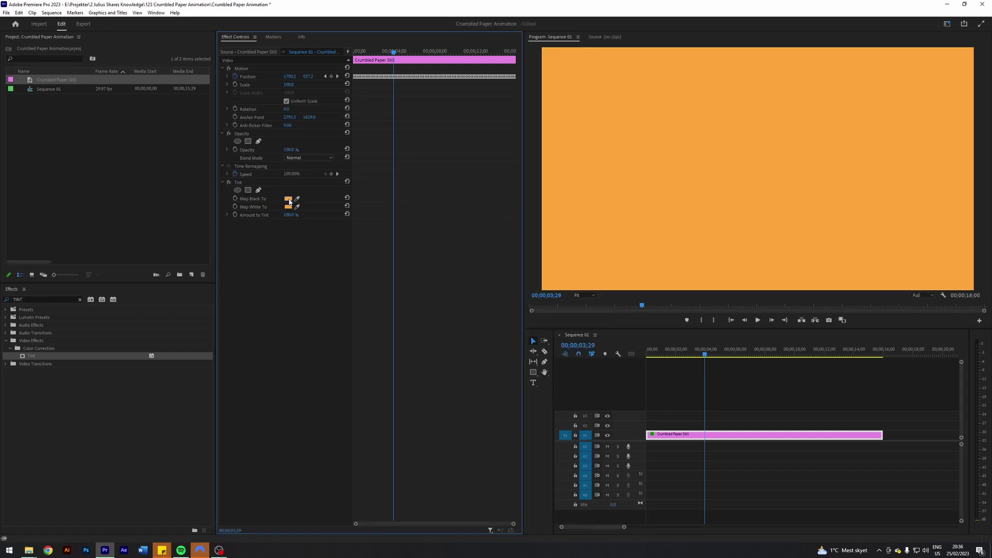
left_click(288, 199)
left_click_drag(487, 312, 499, 265)
left_click(575, 221)
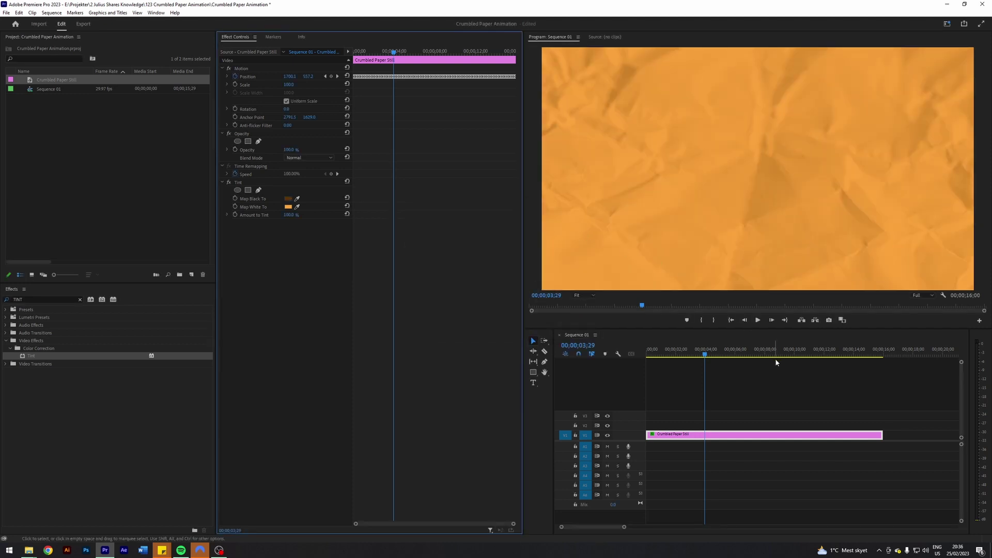
Return to the sequence start, try an Amount to Tint of 50% on the paper clip, and undo it
left_click_drag(703, 356, 647, 355)
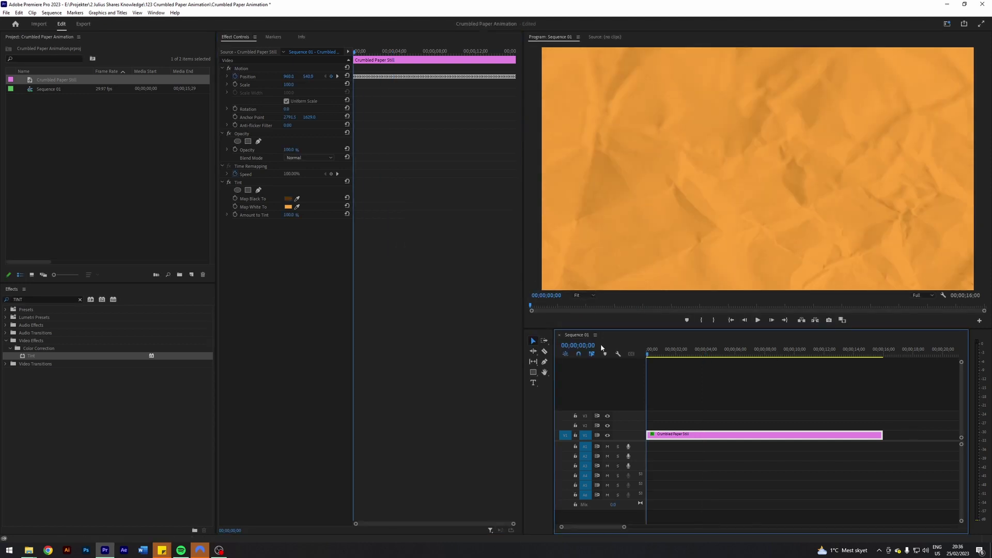
left_click(289, 215)
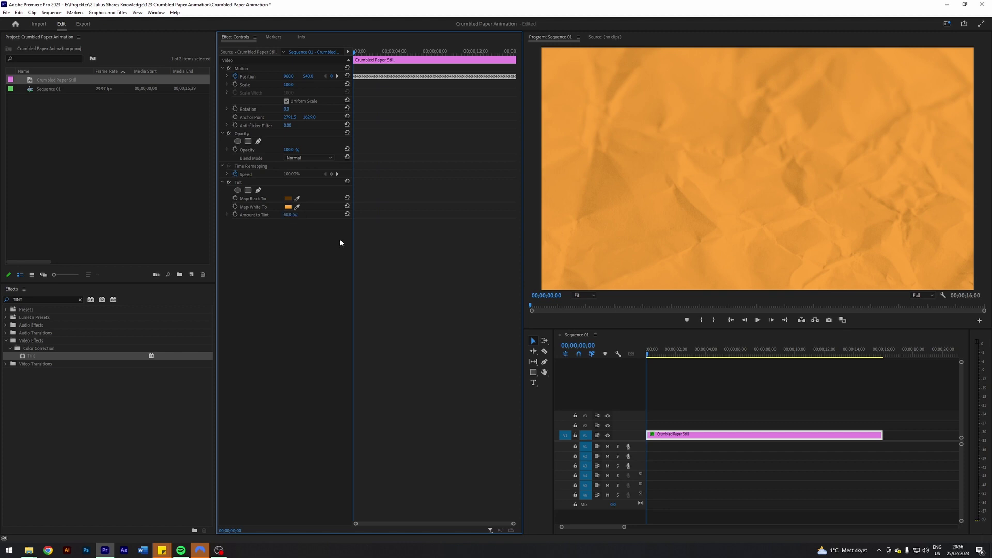
key("ctrl+z")
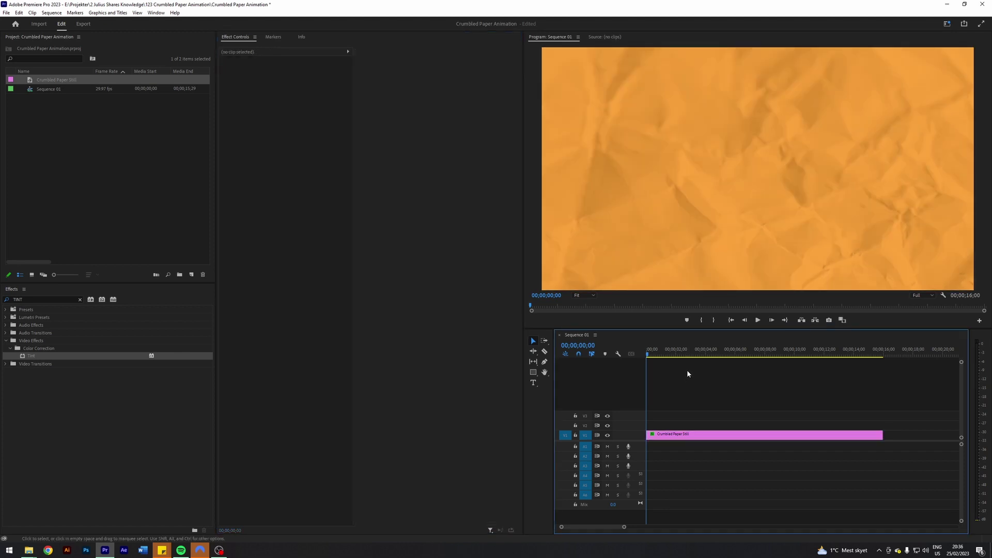
Play the tinted paper animation from the start and stop after about four seconds
key("space")
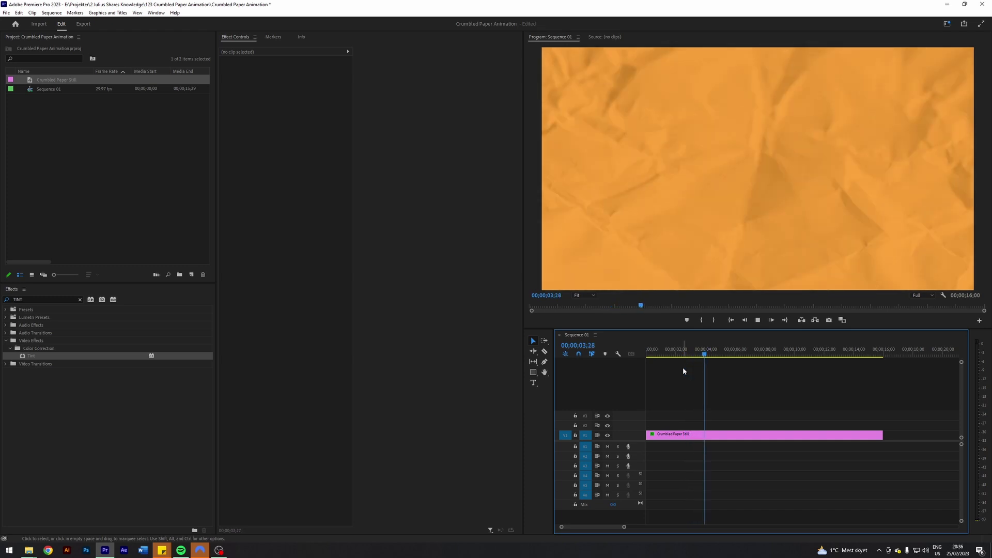
key("space")
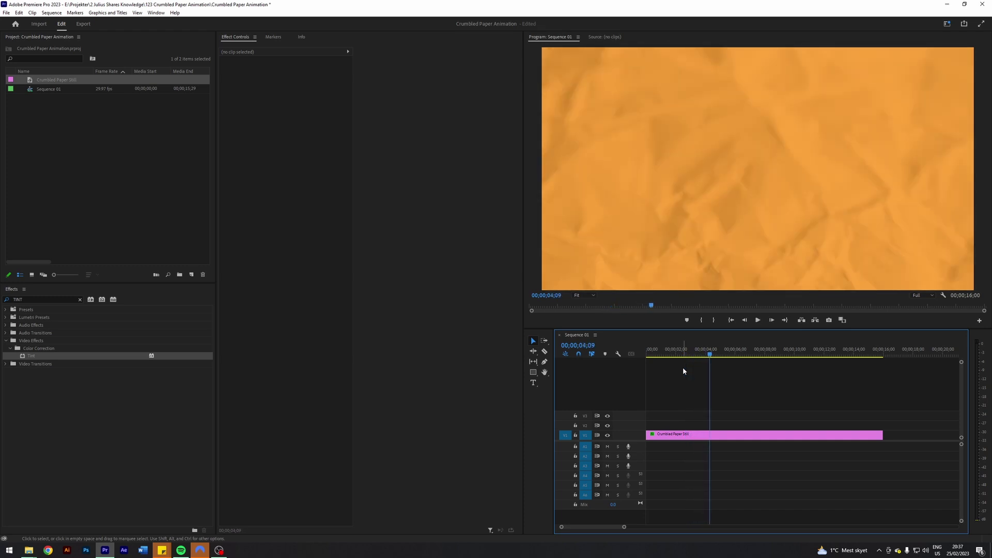